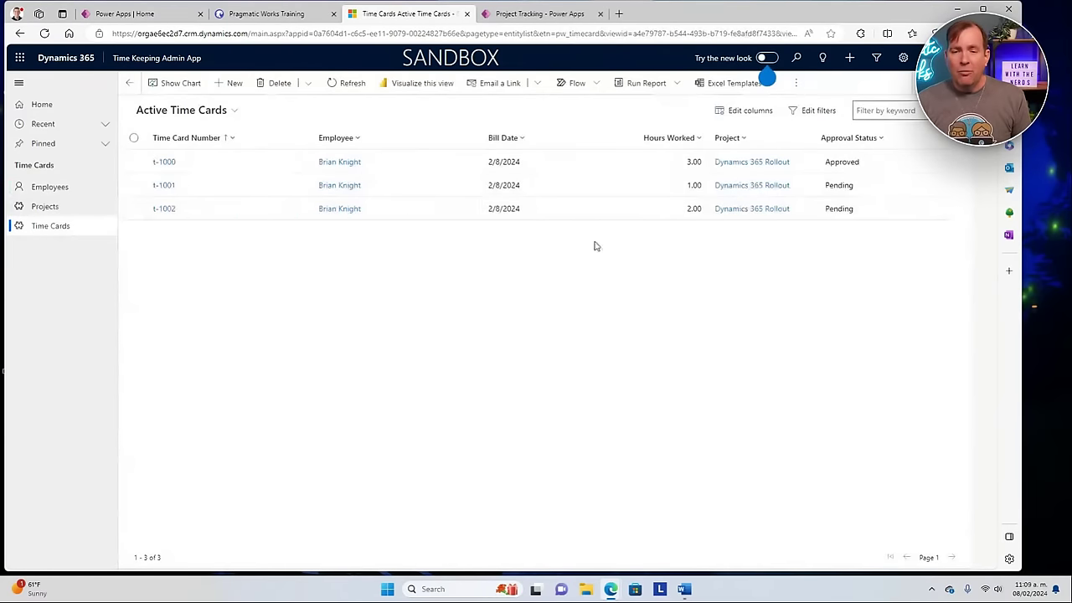
Set the approval status of time card t-1002 to Approved, then save and close the record
click(164, 209)
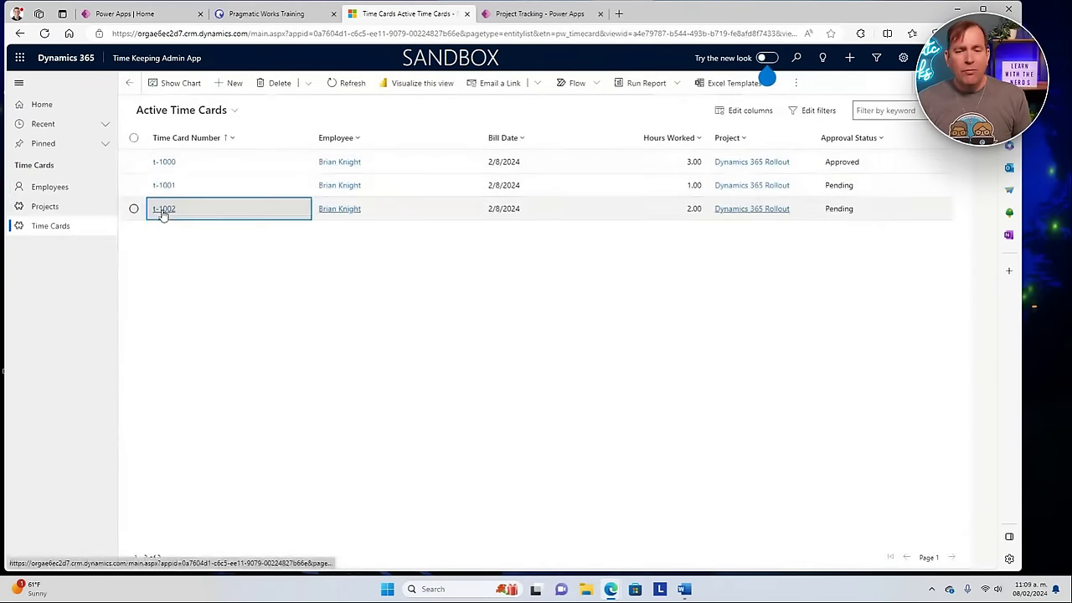
click(326, 305)
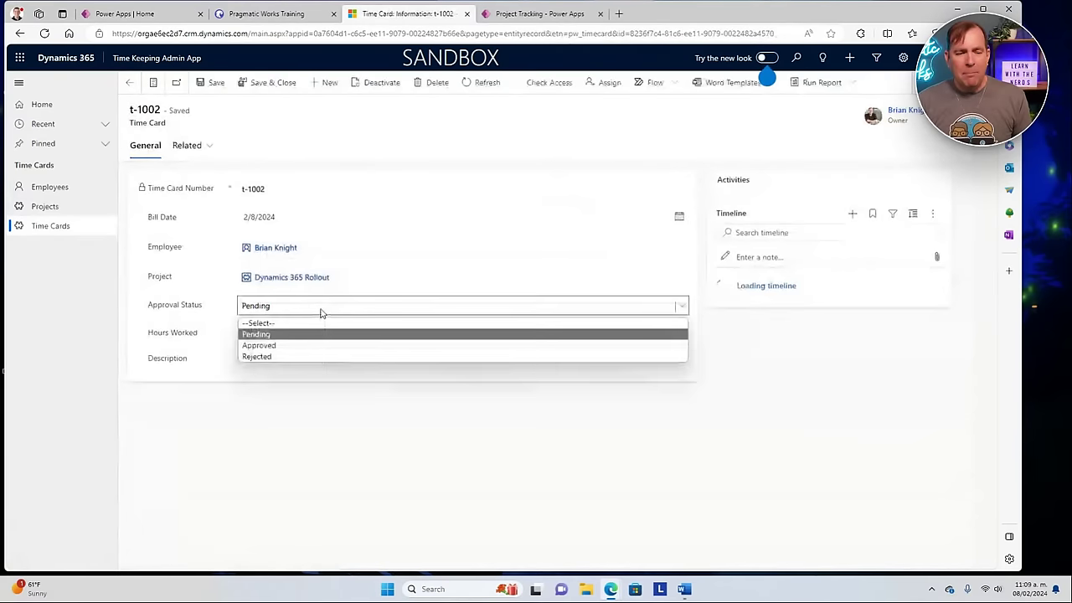
click(307, 345)
click(267, 82)
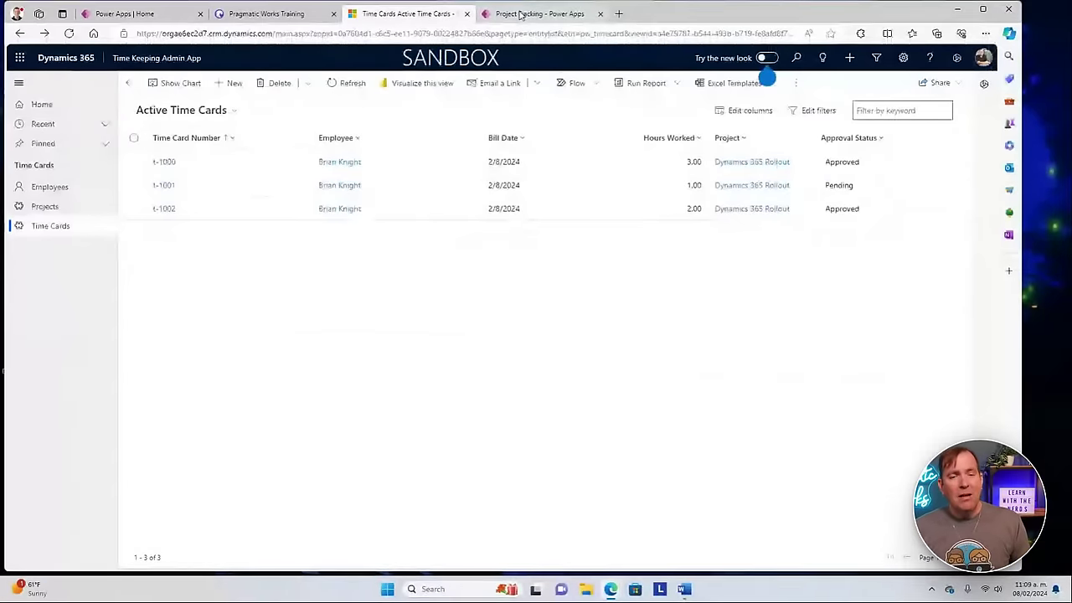
Switch to the Project Tracking app and view the Cert XP Phase 2 and New HQ Building projects, ending on Dynamics 365 Rollout
click(520, 14)
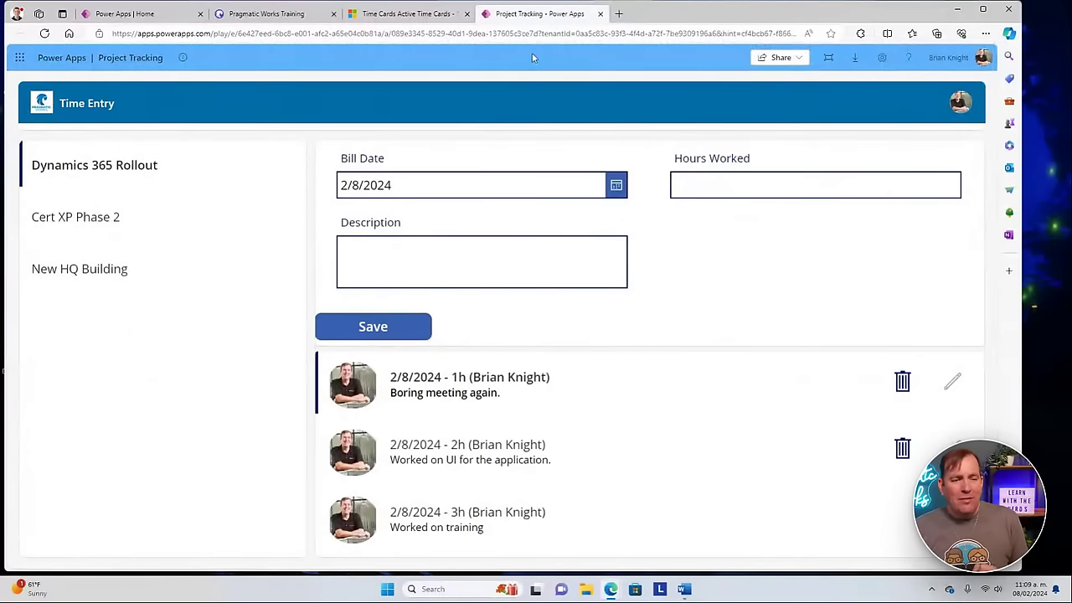
click(135, 220)
click(132, 262)
click(156, 168)
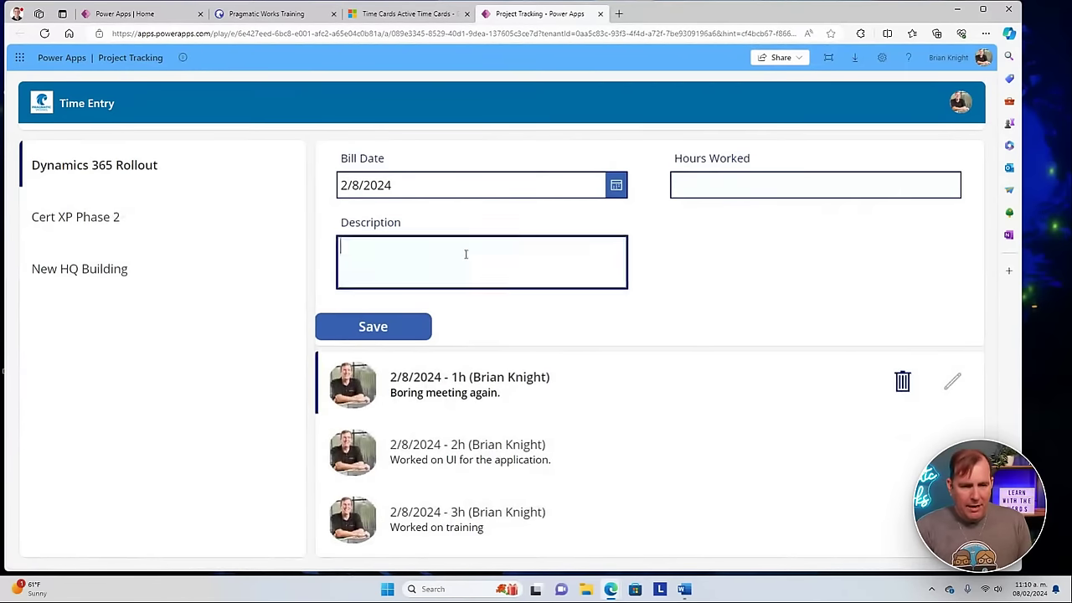
Save a new time entry for Dynamics 365 Rollout with the description "Learning session" and 3 hours worked, and check it in the entry list
click(433, 251)
text(Learning session)
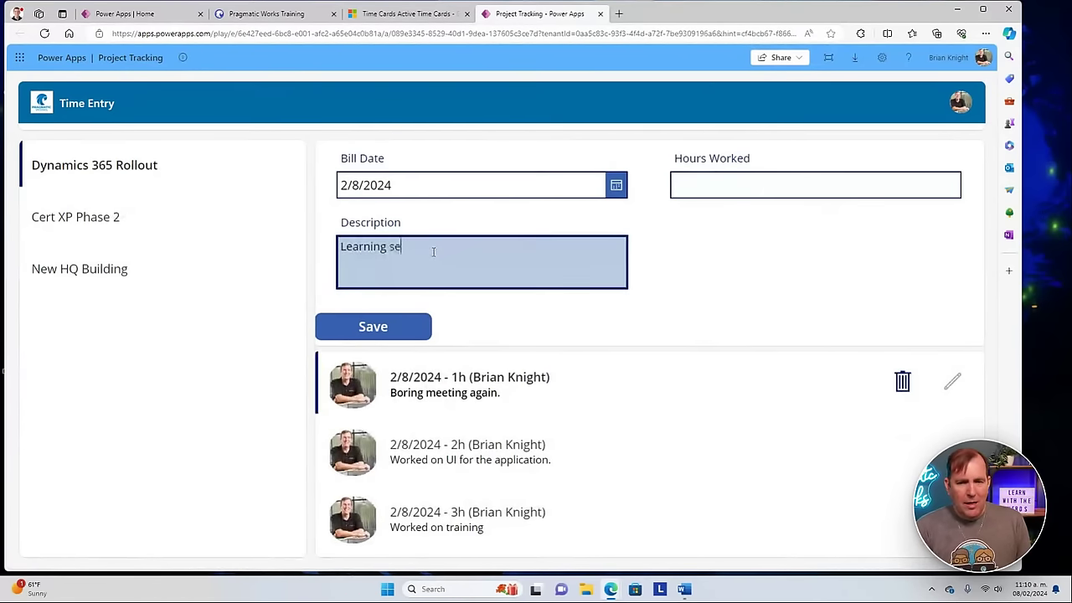
click(740, 204)
text(3)
click(394, 328)
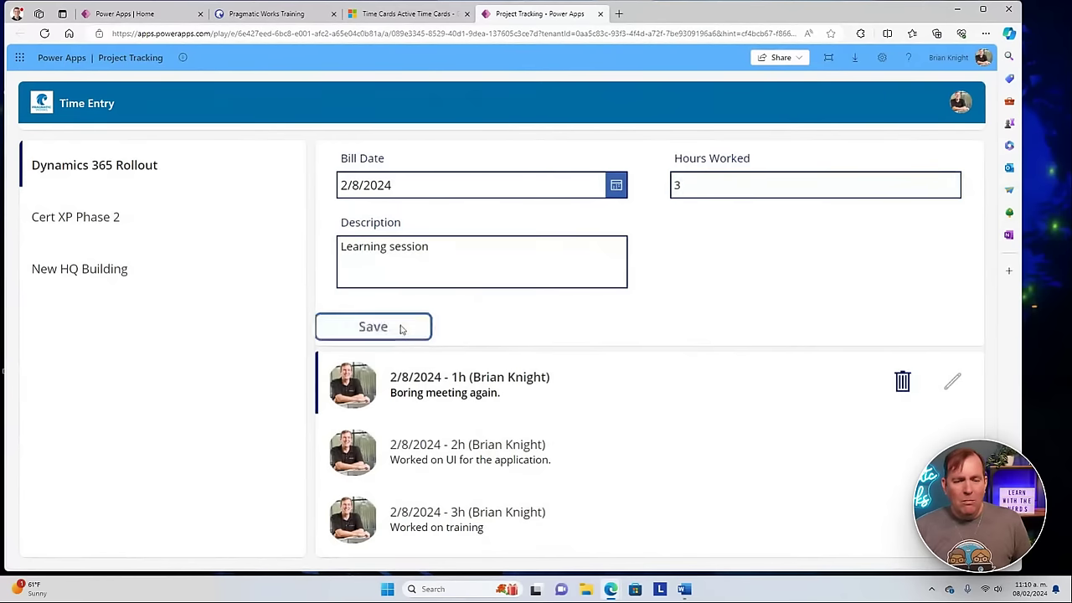
scroll(521, 444, down, 2)
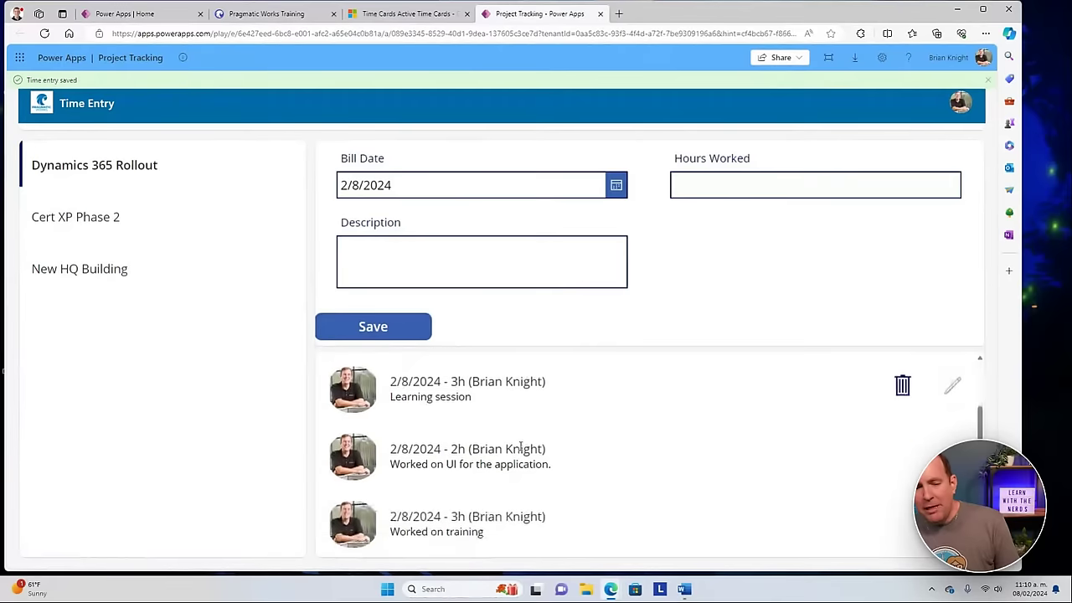
scroll(469, 507, up, 2)
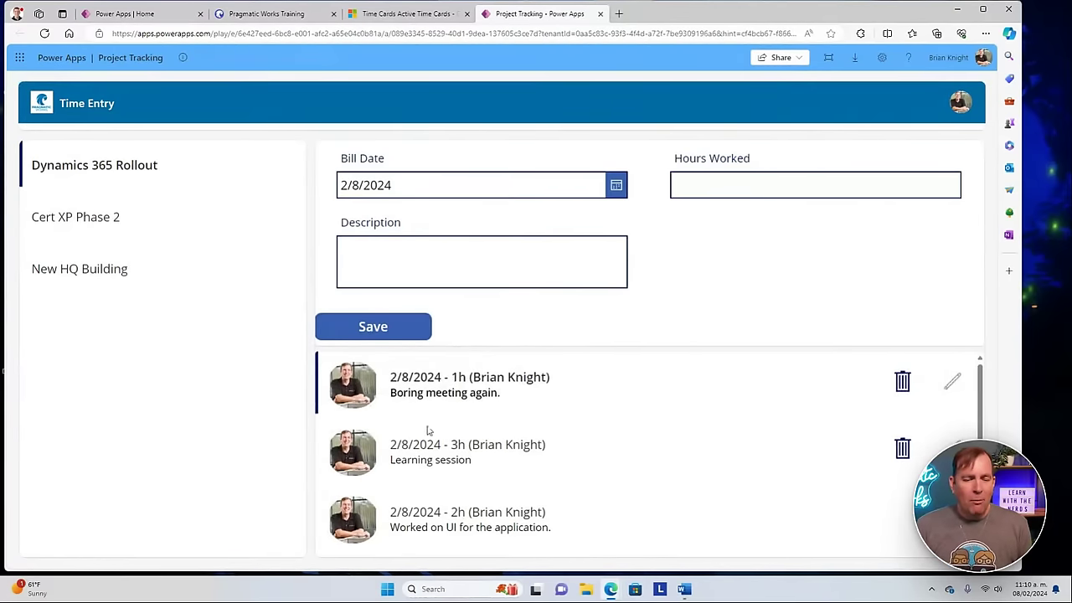
Delete the "Boring meeting again." time entry and check the Cert XP Phase 2 project's entries before returning to Dynamics 365 Rollout
click(491, 448)
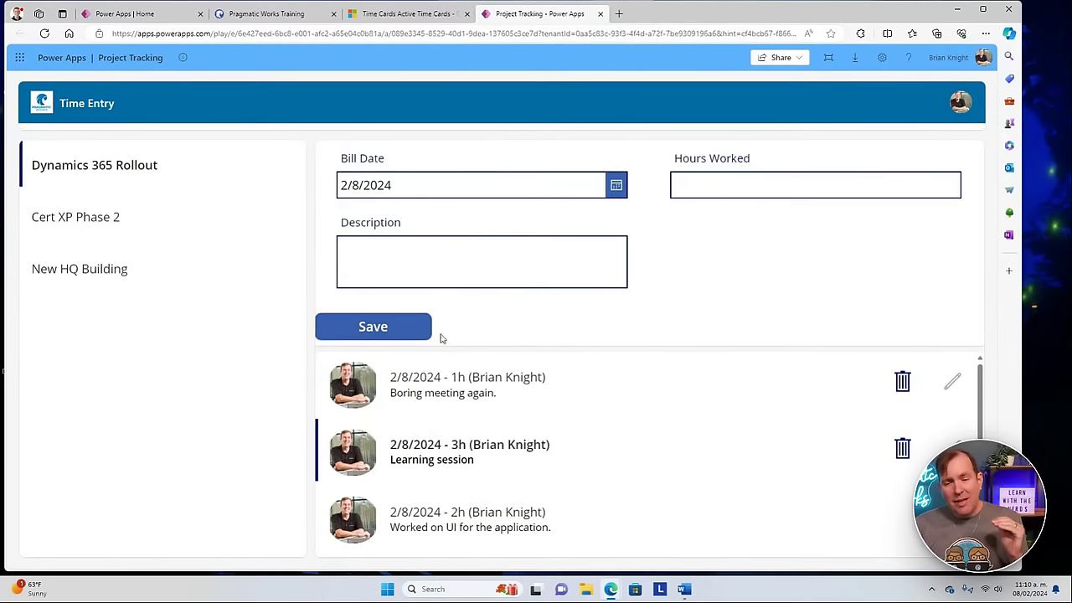
click(902, 381)
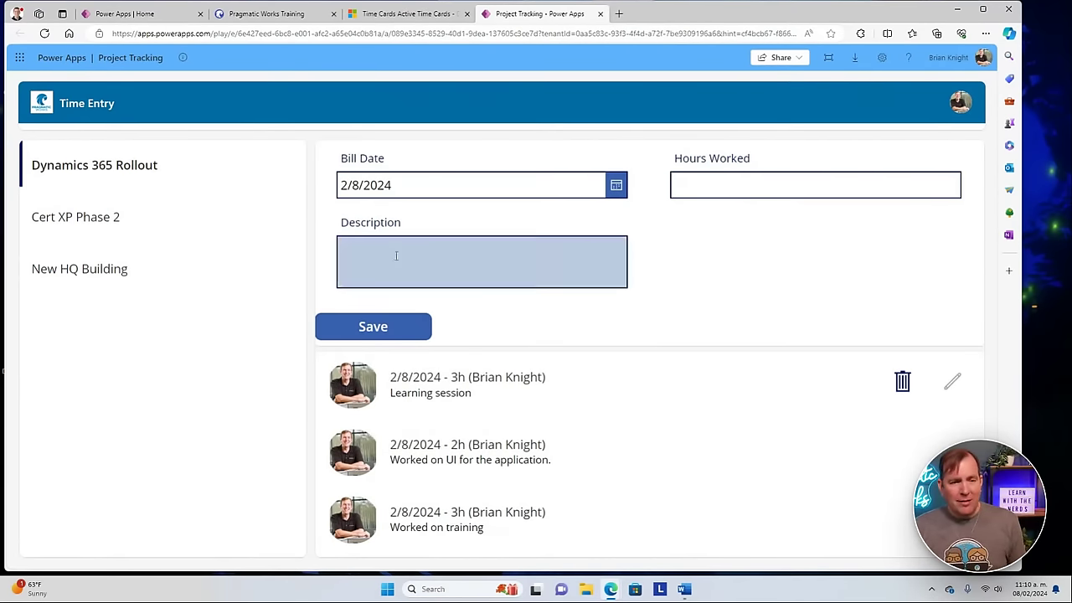
click(201, 222)
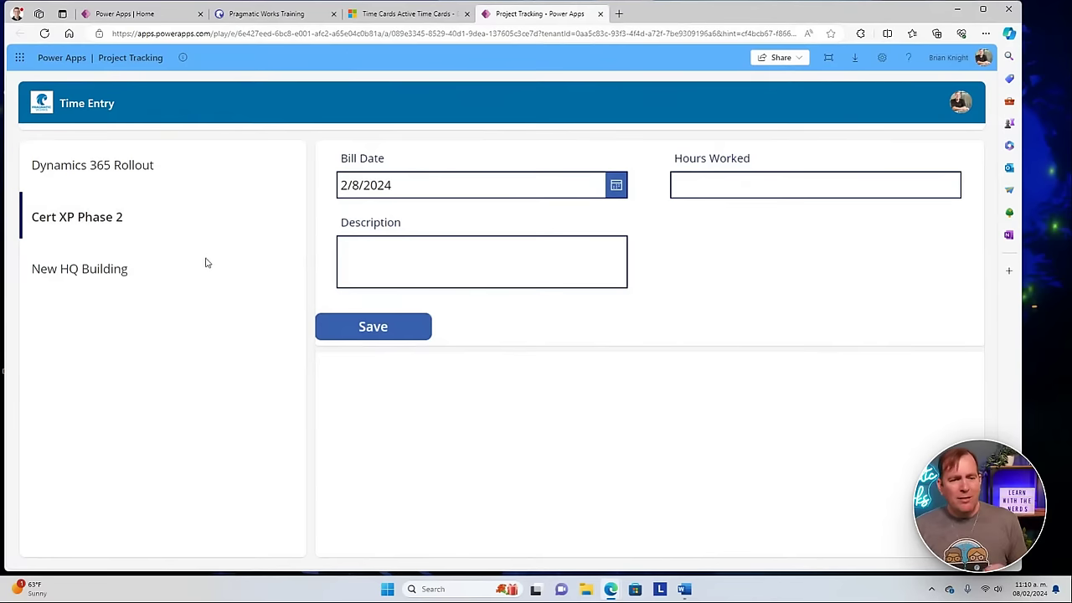
click(223, 175)
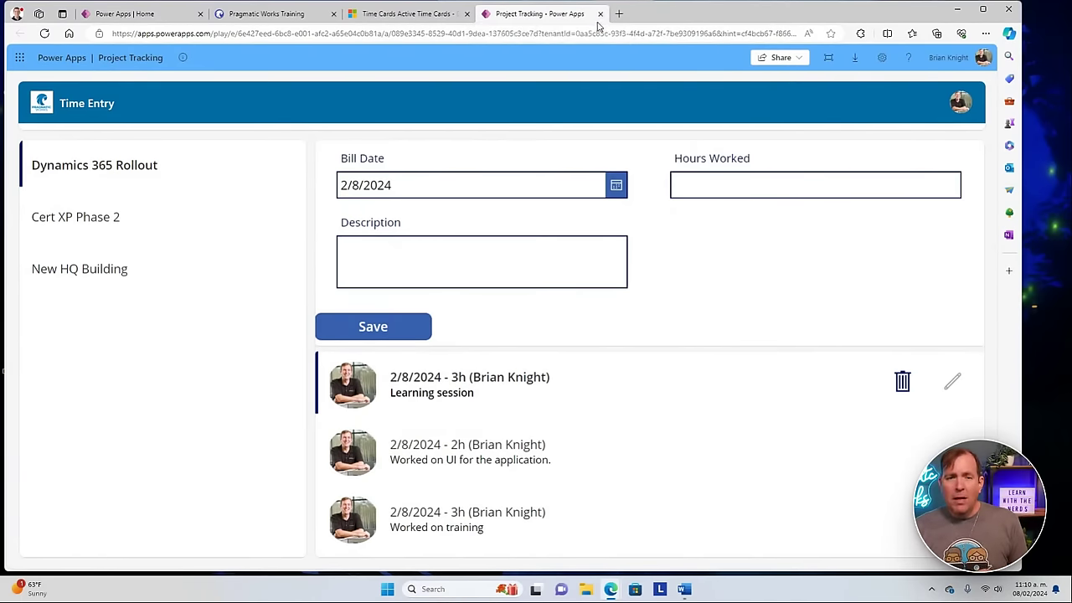
Close the Time Cards and Project Tracking pages, return to the Power Apps home page and highlight its make.powerapps.com address
click(467, 14)
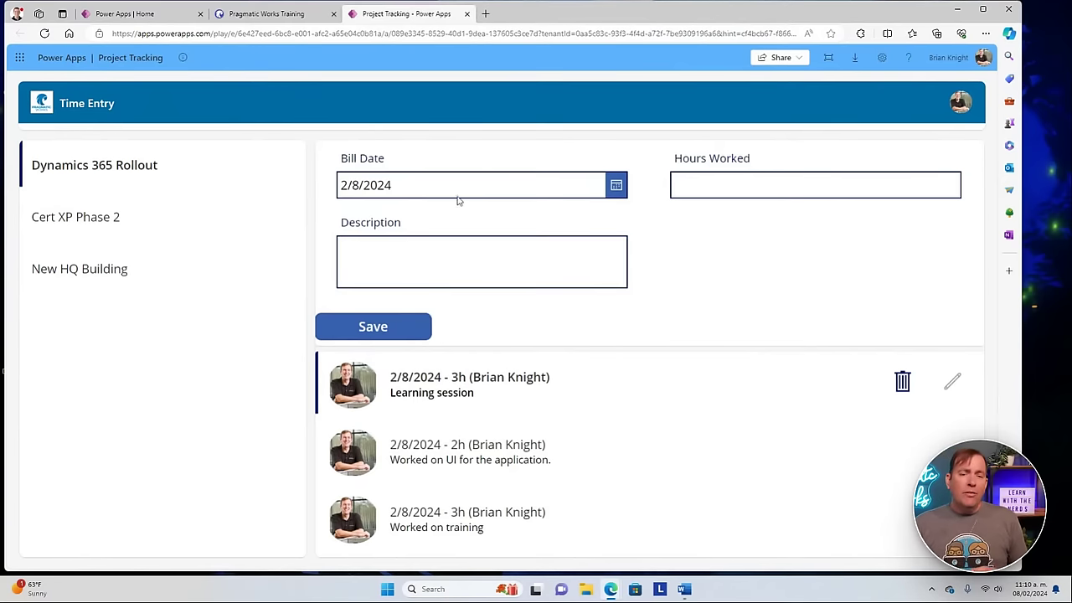
click(467, 13)
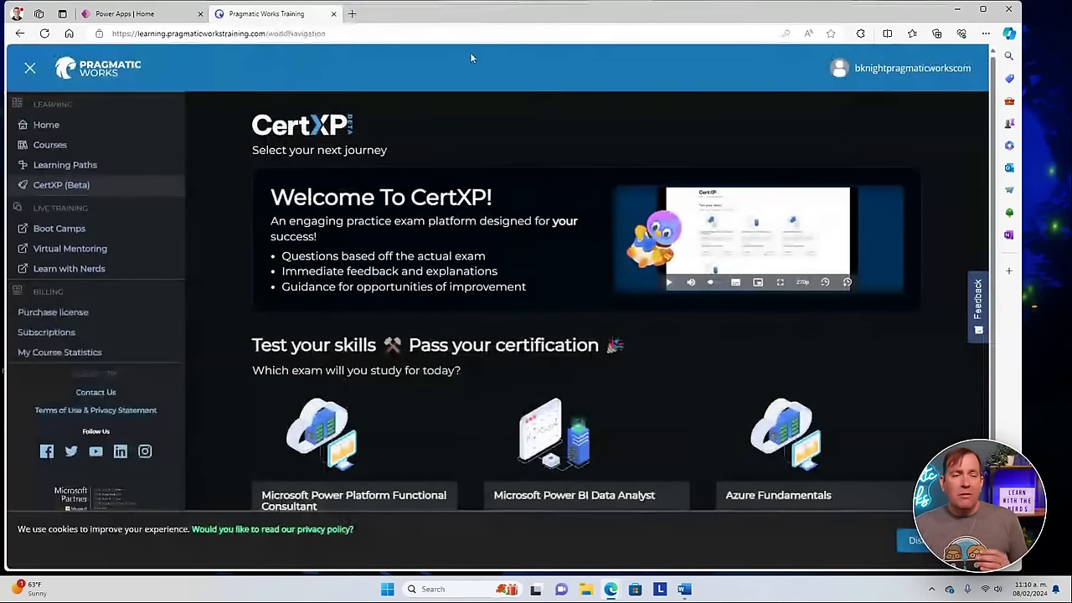
click(113, 15)
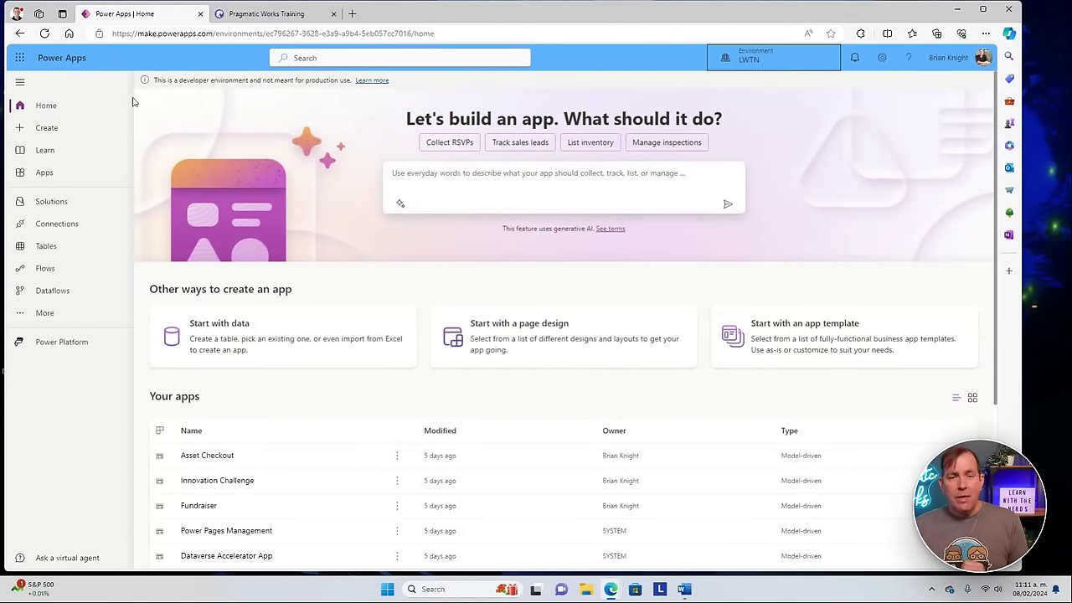
drag(213, 33, 57, 47)
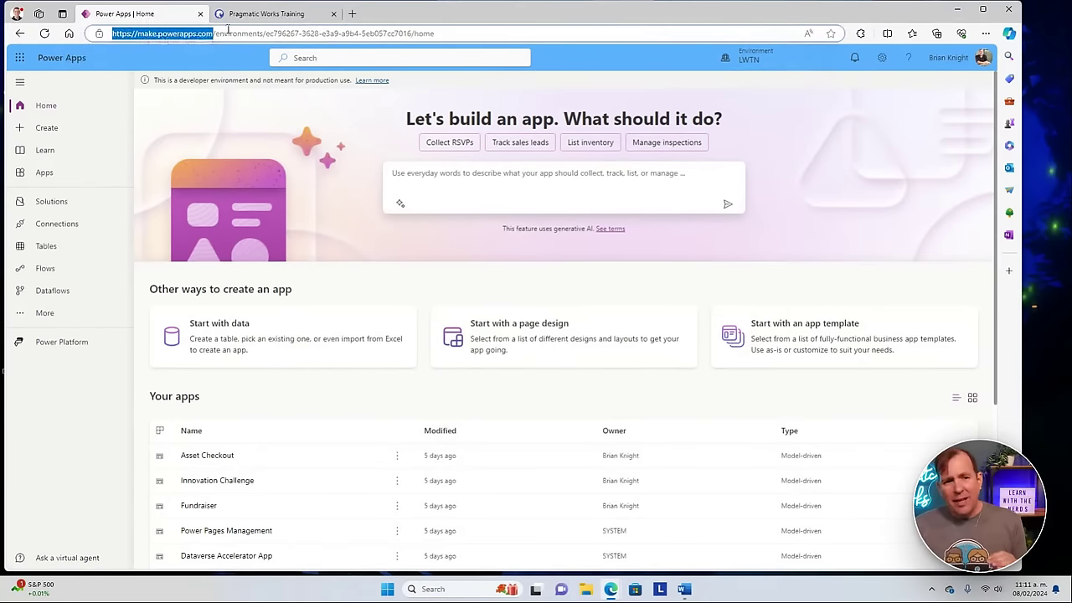
Search the web for "power apps developer plan" and open Microsoft's Power Apps Developer Plan page
click(353, 14)
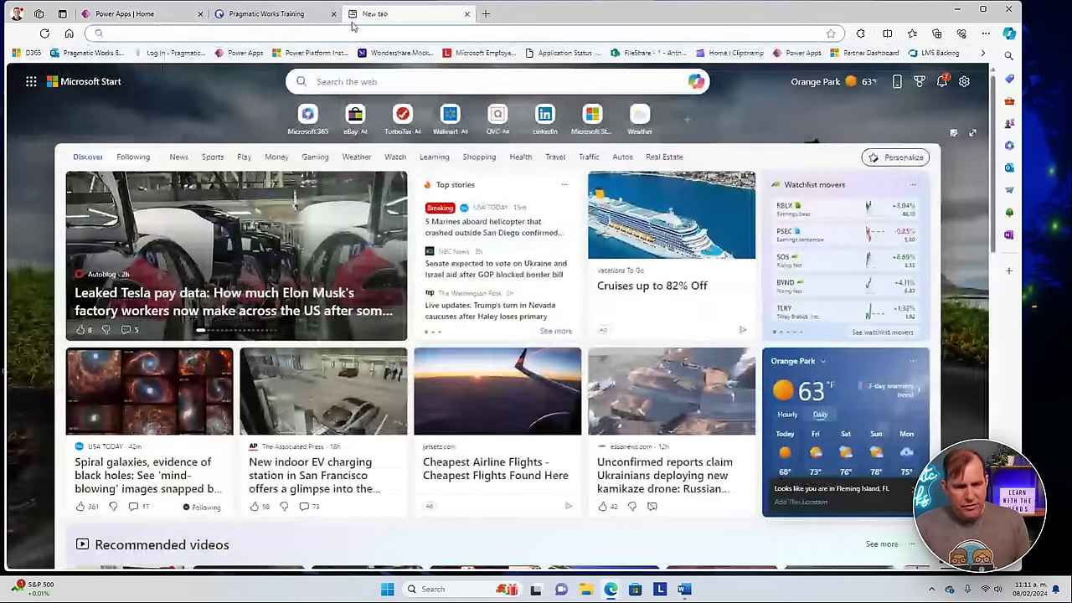
text(power apps dev)
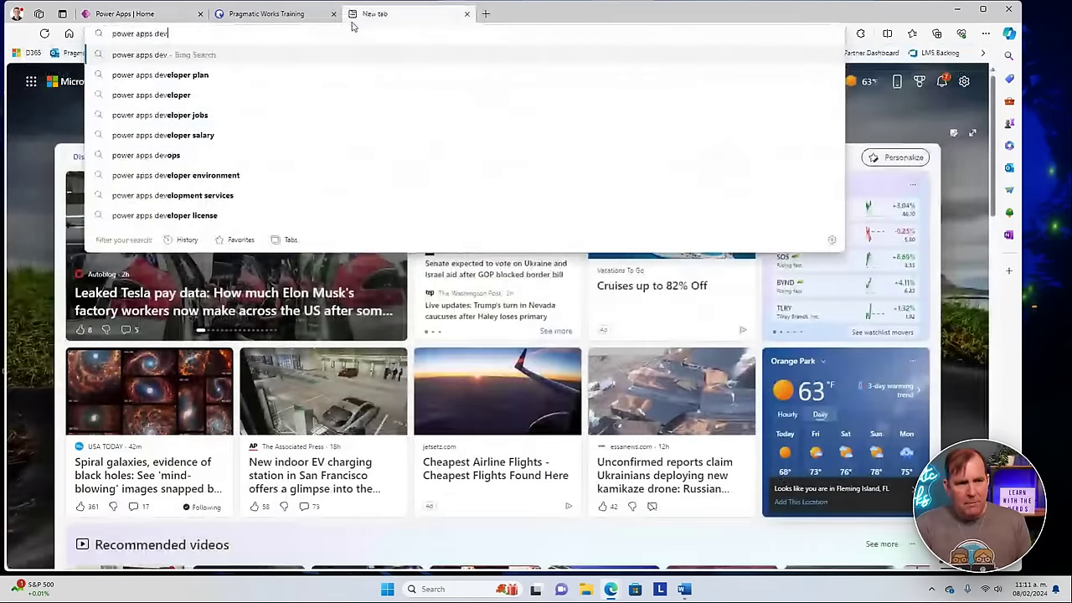
key(Down)
key(Return)
click(209, 167)
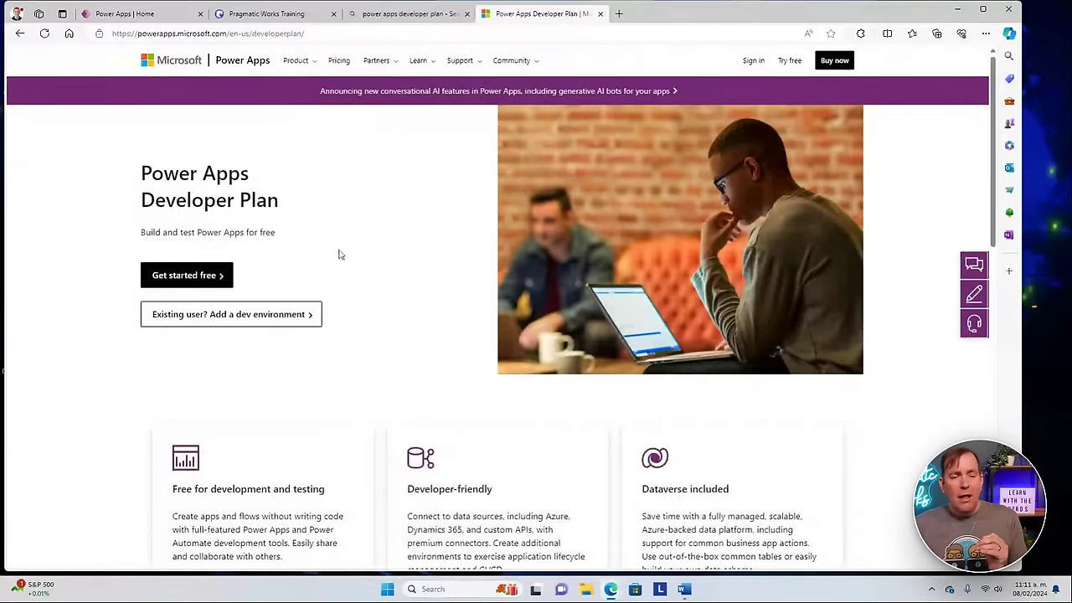
Add a dev environment as an existing user, signing up for the Community Plan and accepting the terms with United States as the country
click(167, 316)
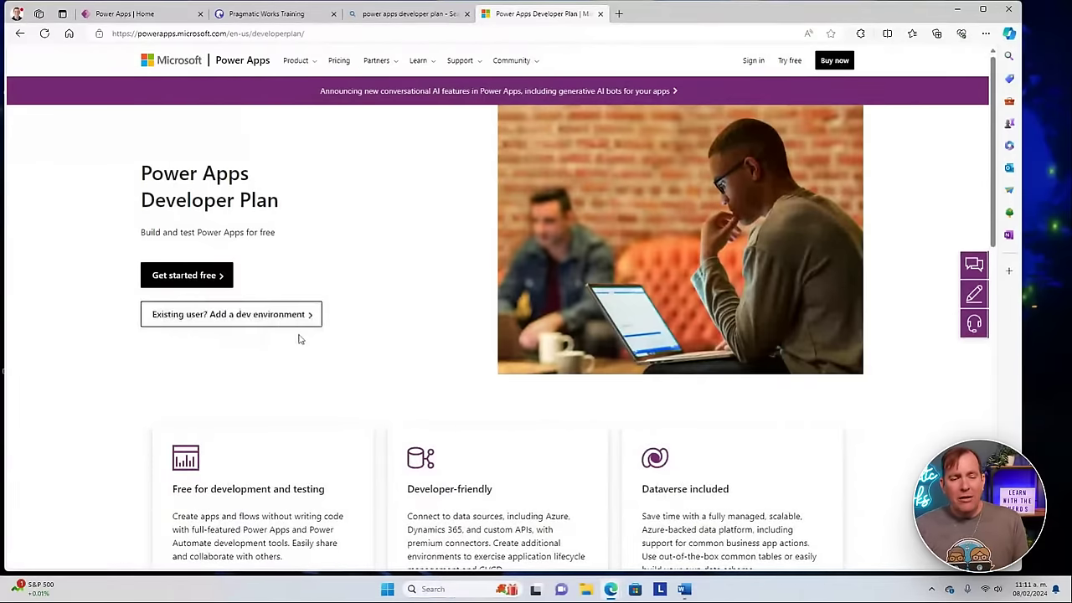
click(253, 316)
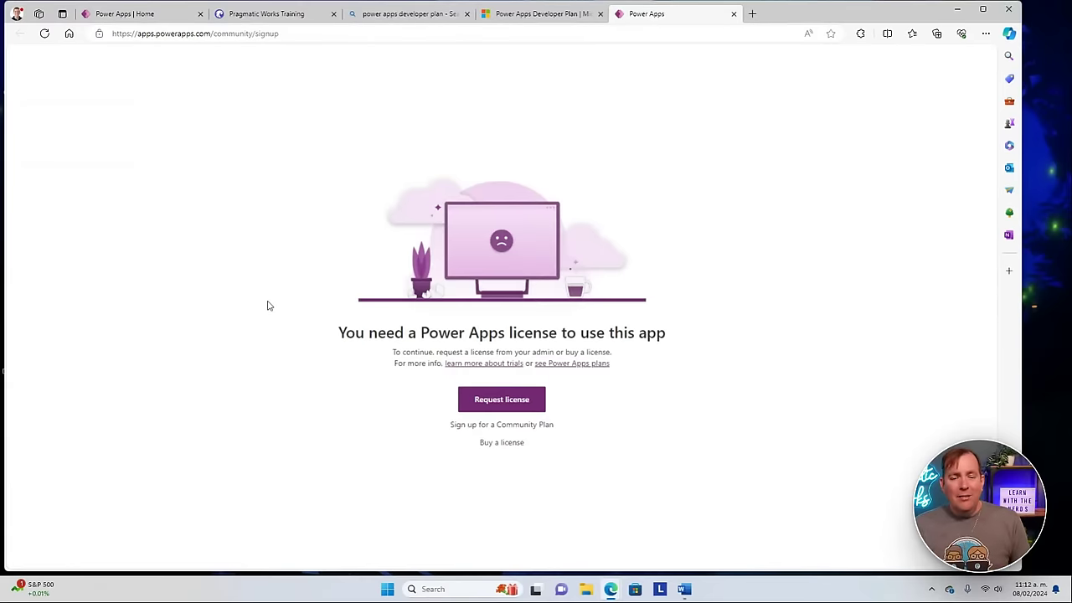
click(503, 426)
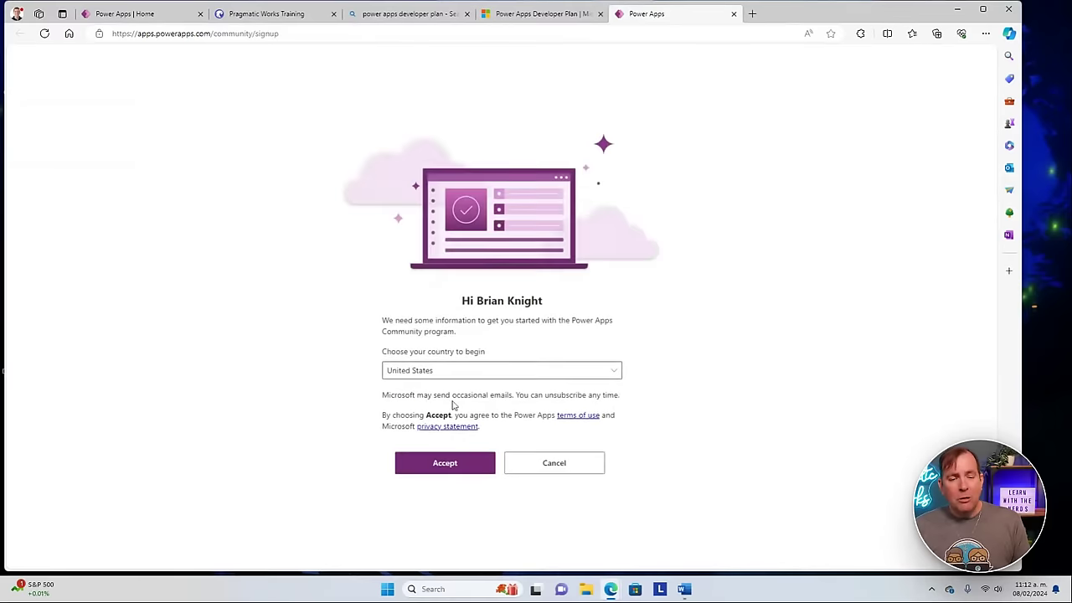
click(460, 465)
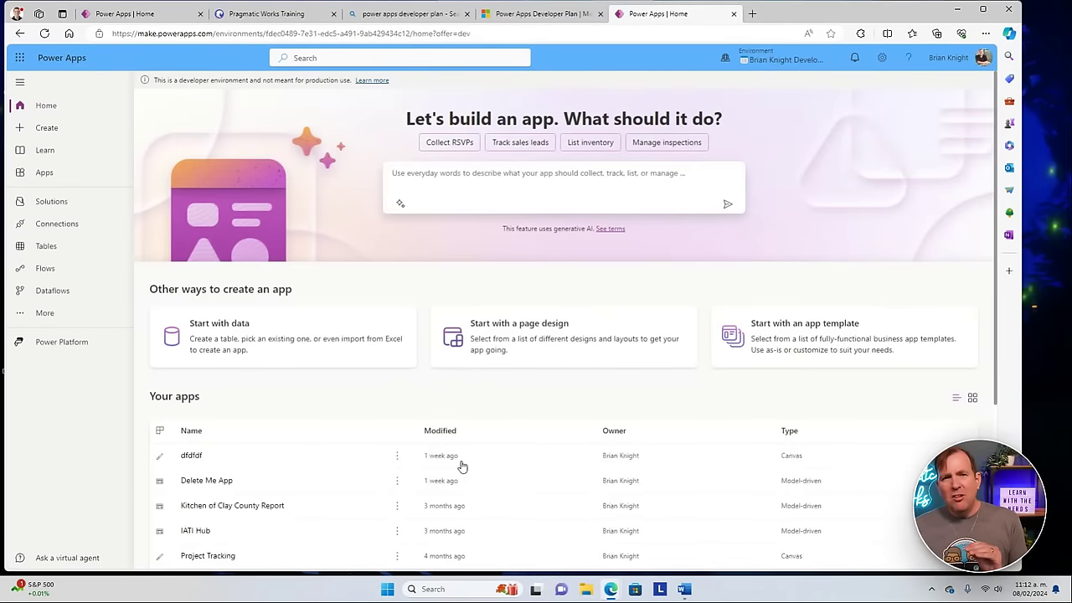
Look through the list of available Power Apps environments and close it without switching
click(800, 67)
scroll(871, 402, down, 3)
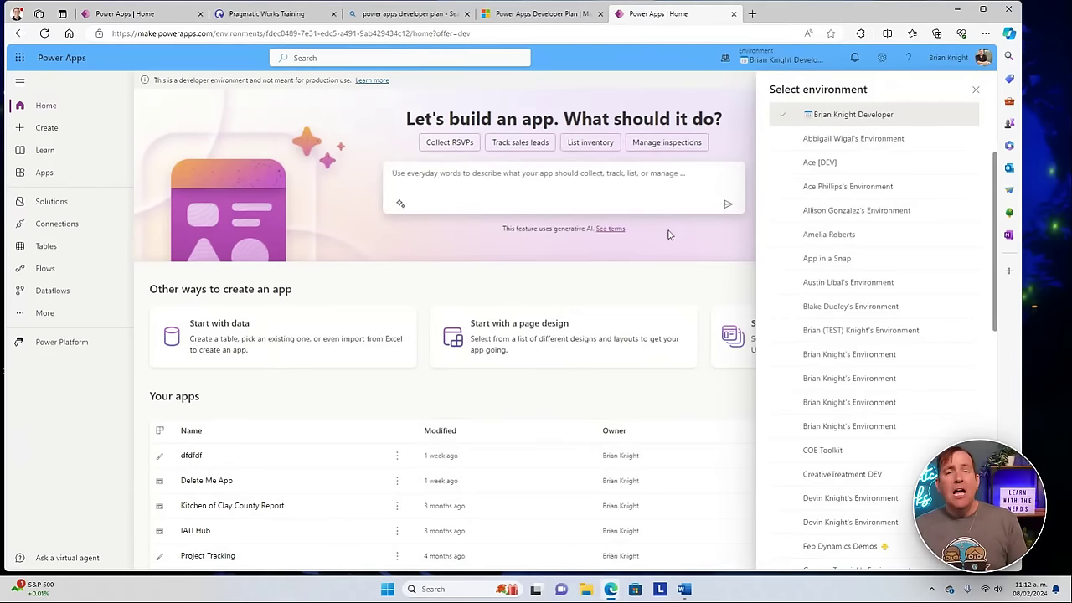
click(976, 89)
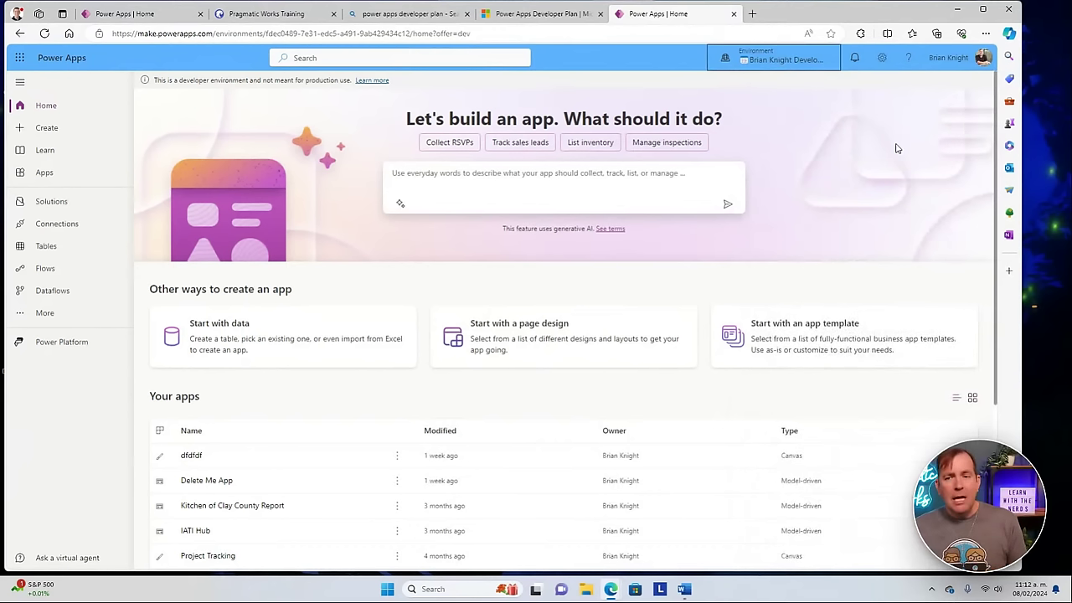
Open the Power Platform admin center, dismiss the welcome tour and view the list of environments
click(882, 57)
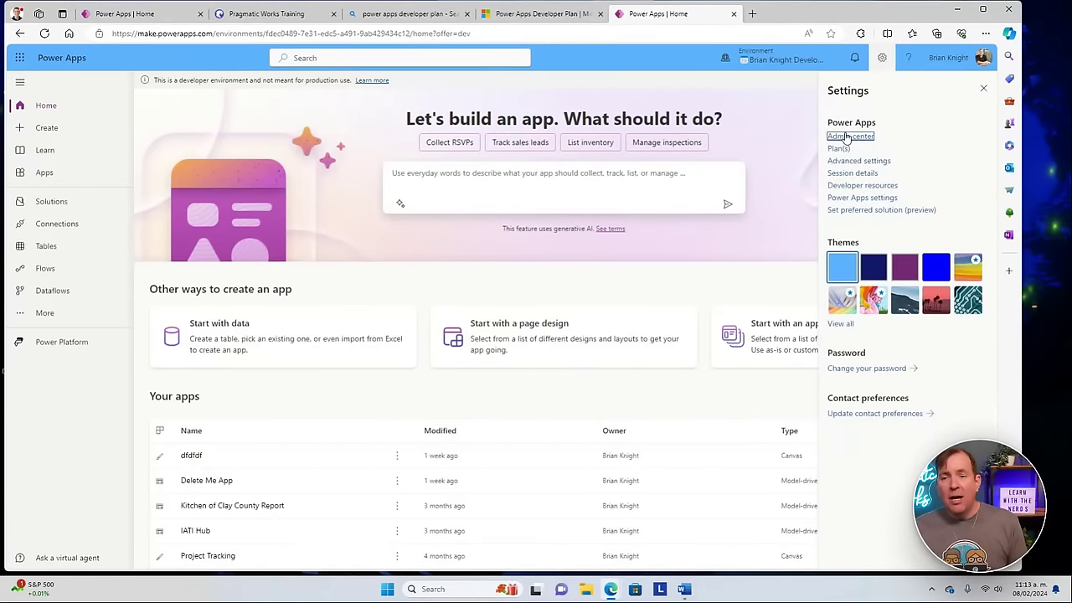
click(849, 136)
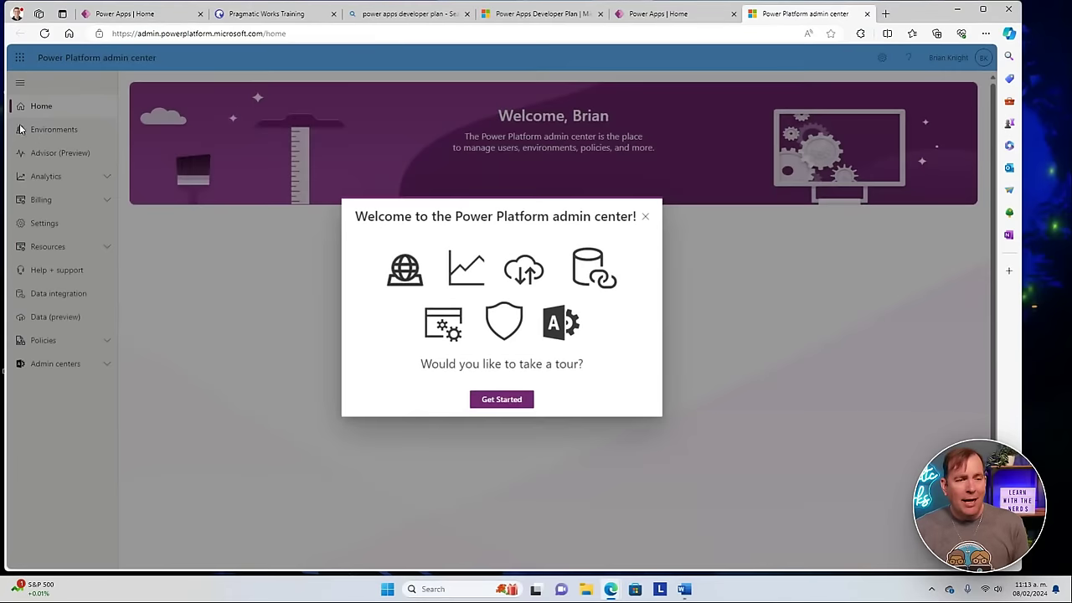
click(362, 179)
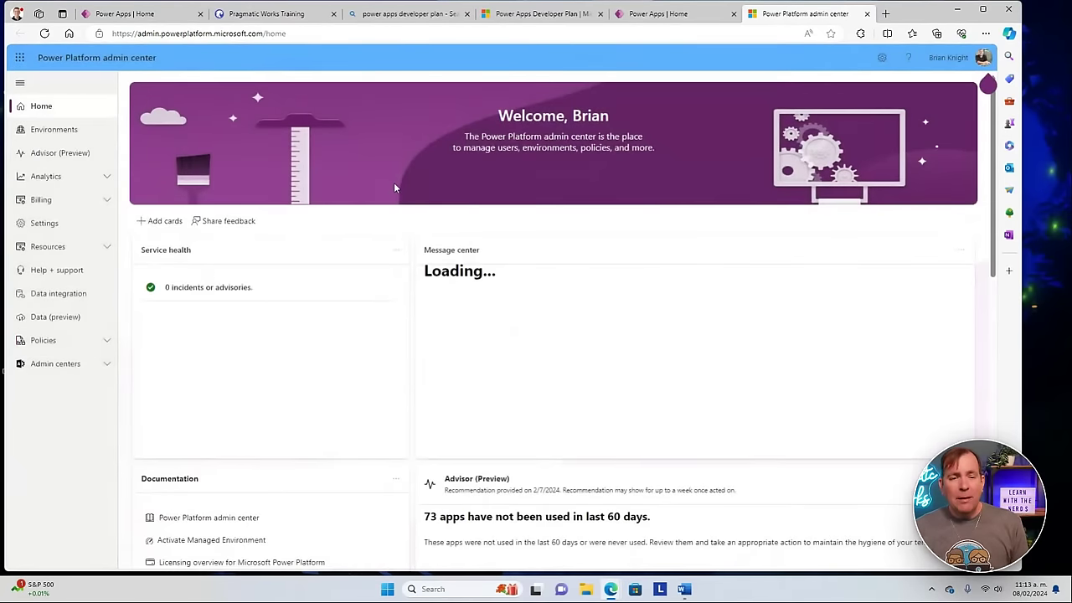
click(64, 131)
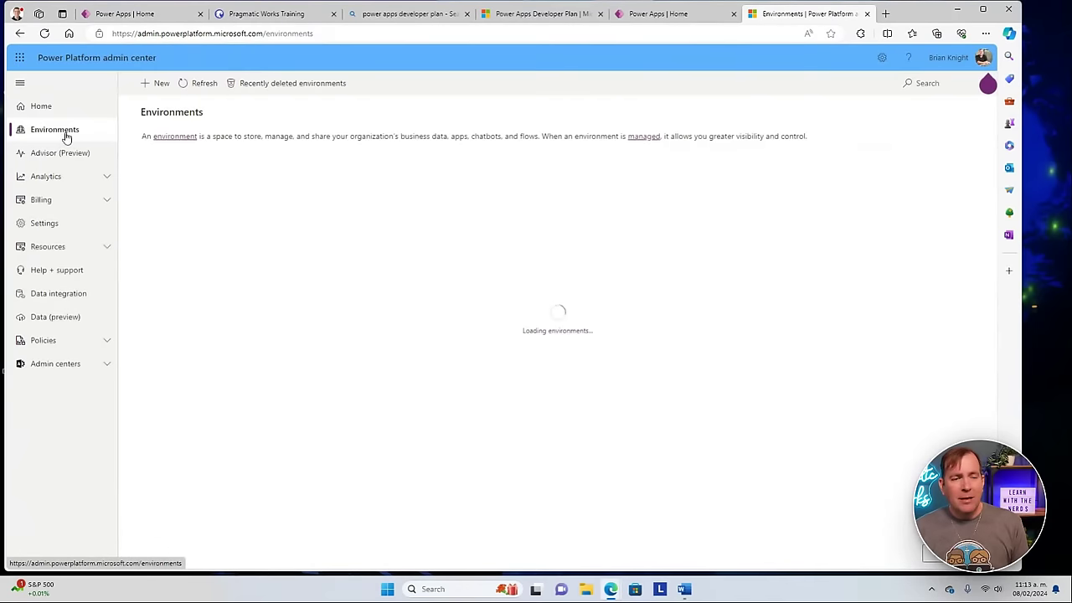
Examine the type options for a new environment, discard the form without creating one and close the admin center
click(144, 87)
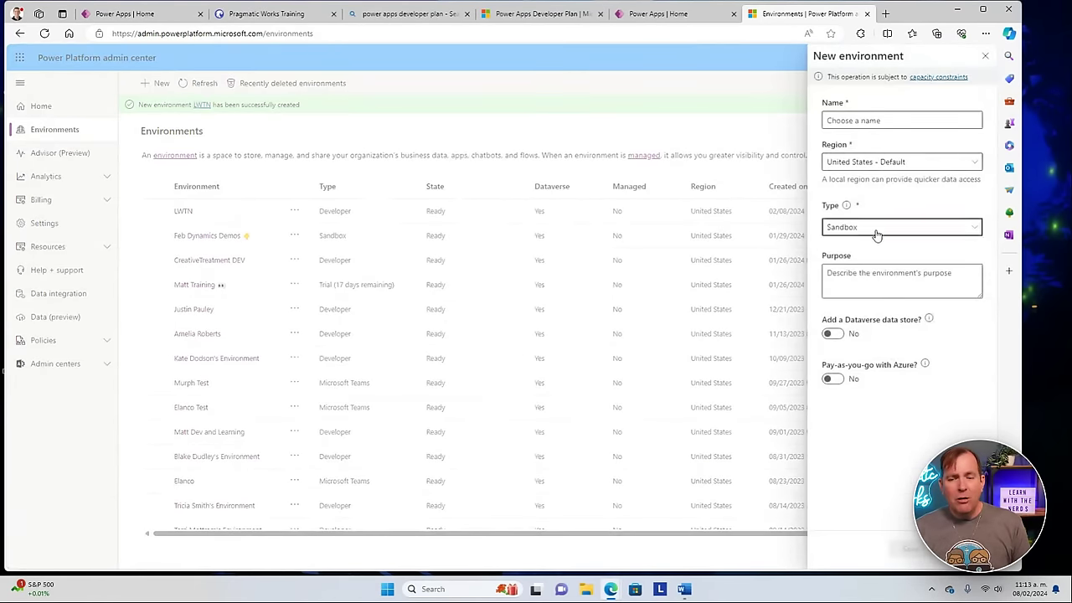
click(876, 230)
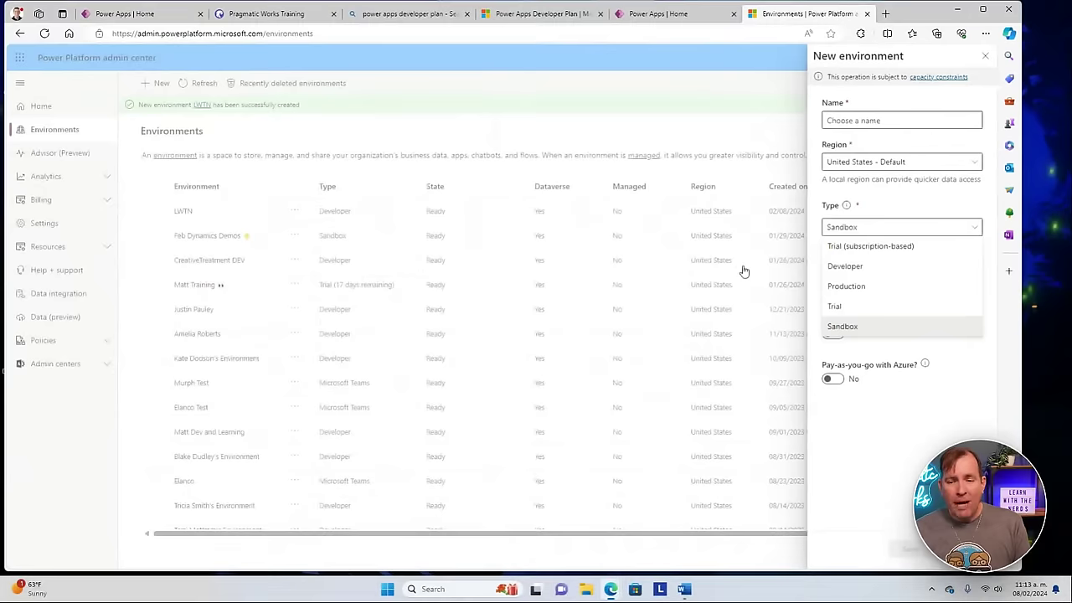
click(737, 279)
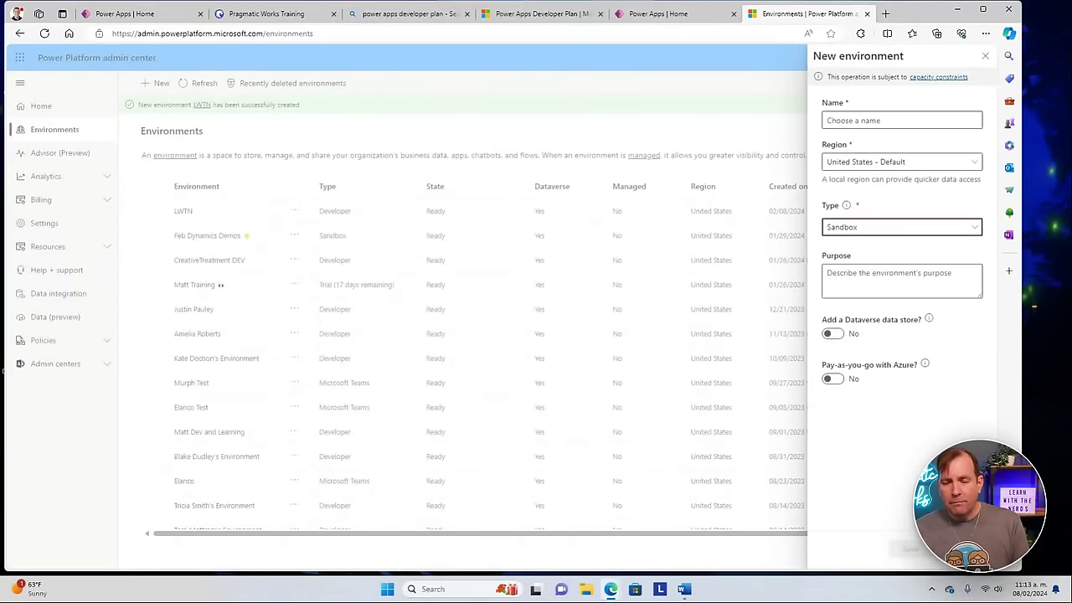
click(682, 163)
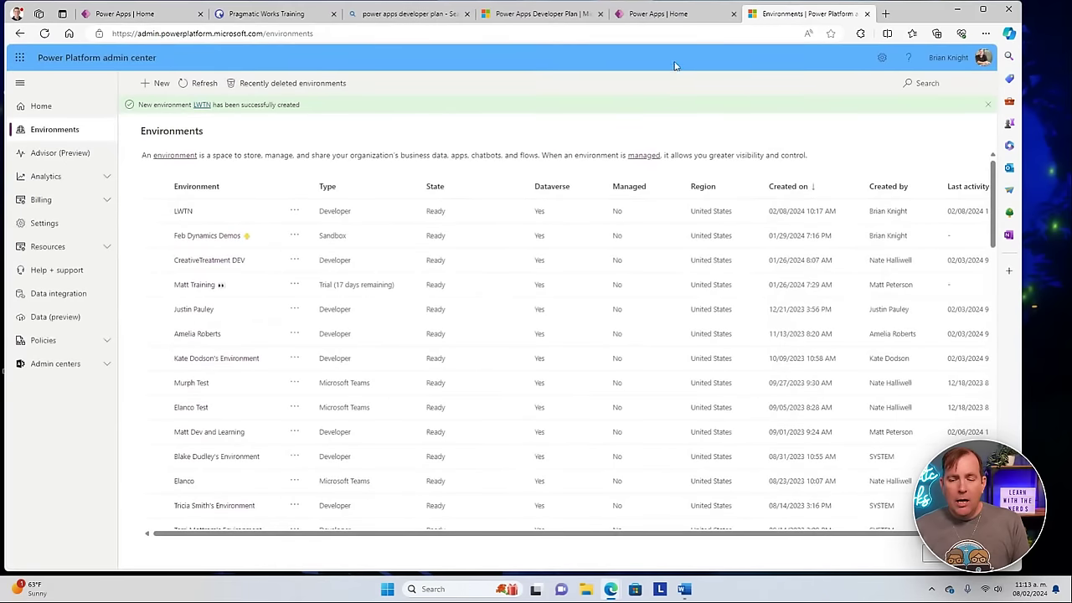
key(ctrl+w)
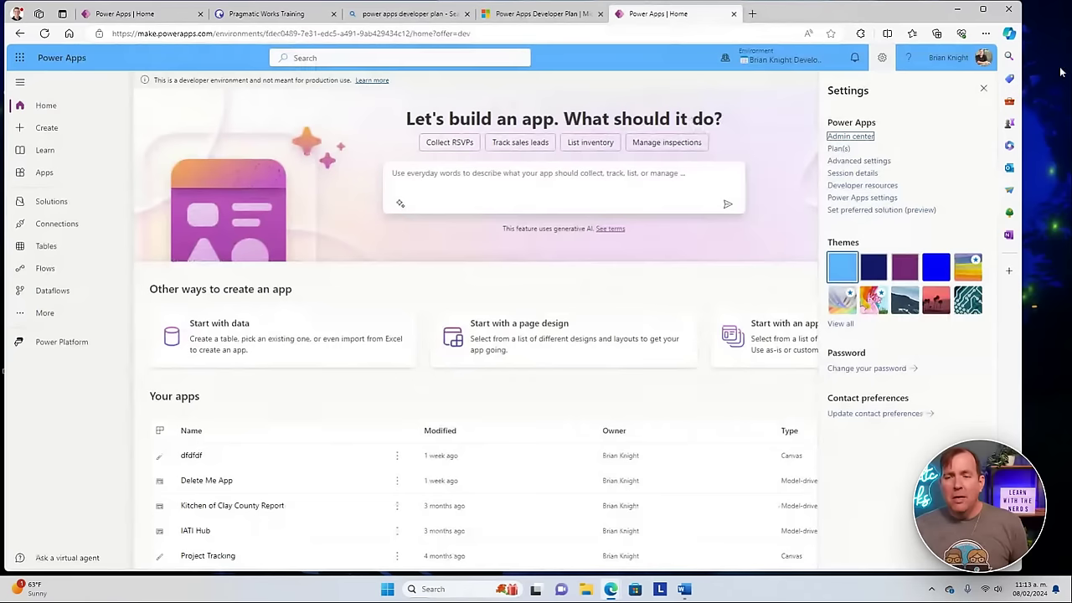
Close the settings and switch to the LWTN environment
click(983, 89)
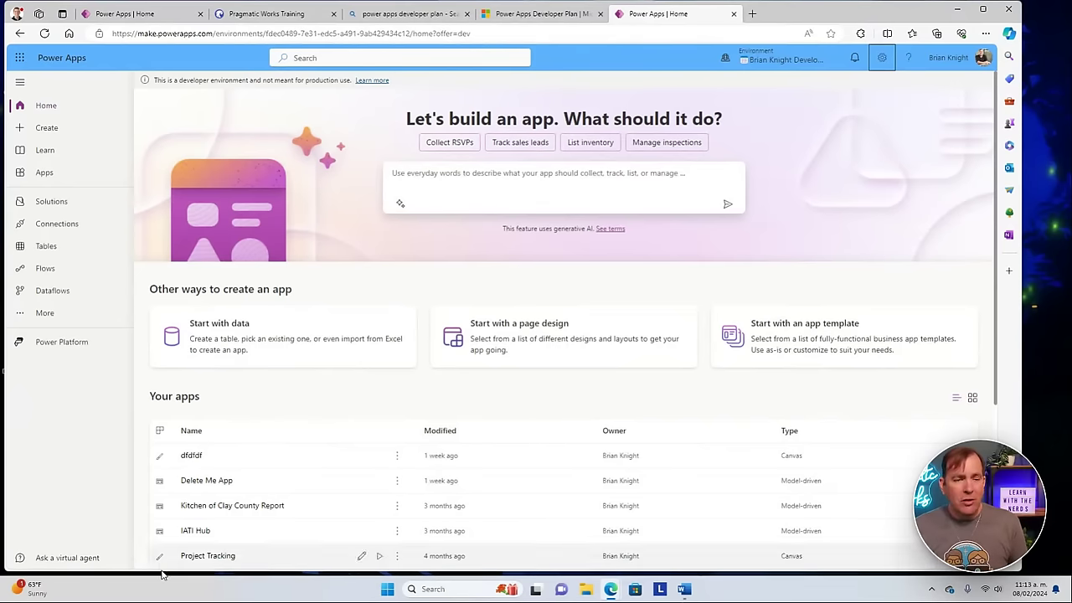
click(779, 59)
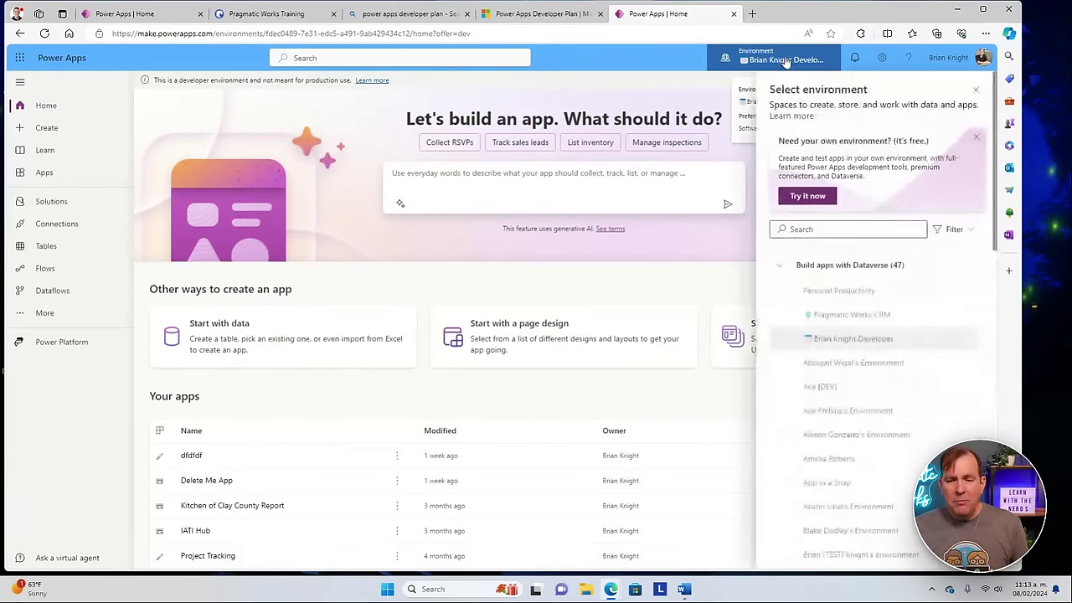
scroll(854, 503, down, 5)
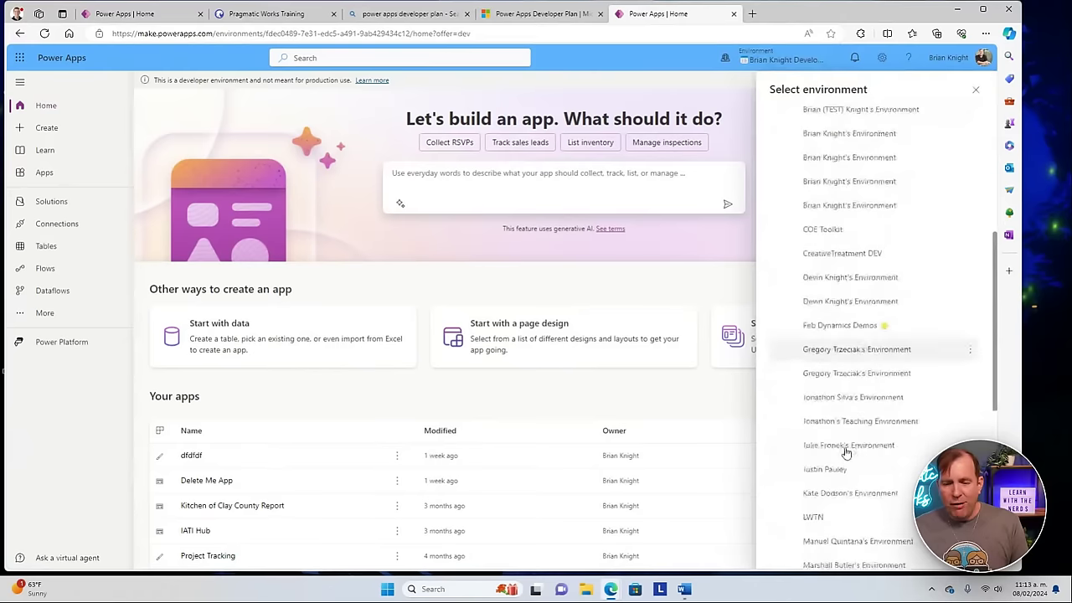
click(814, 512)
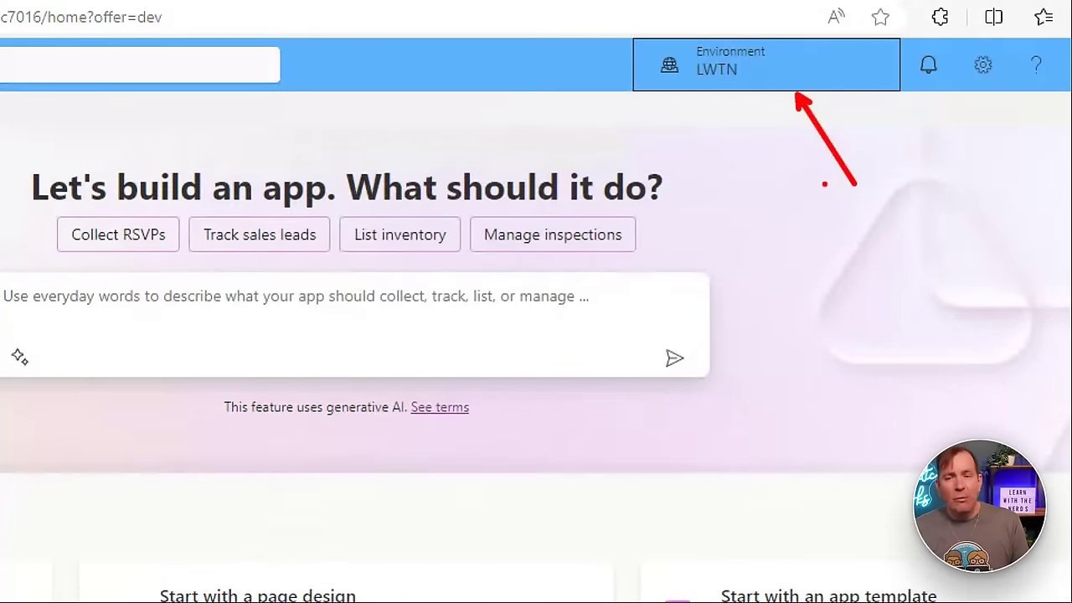
View the details of the Personal Productivity environment in the environment list, then close it without switching
drag(828, 194, 830, 243)
text(No Default)
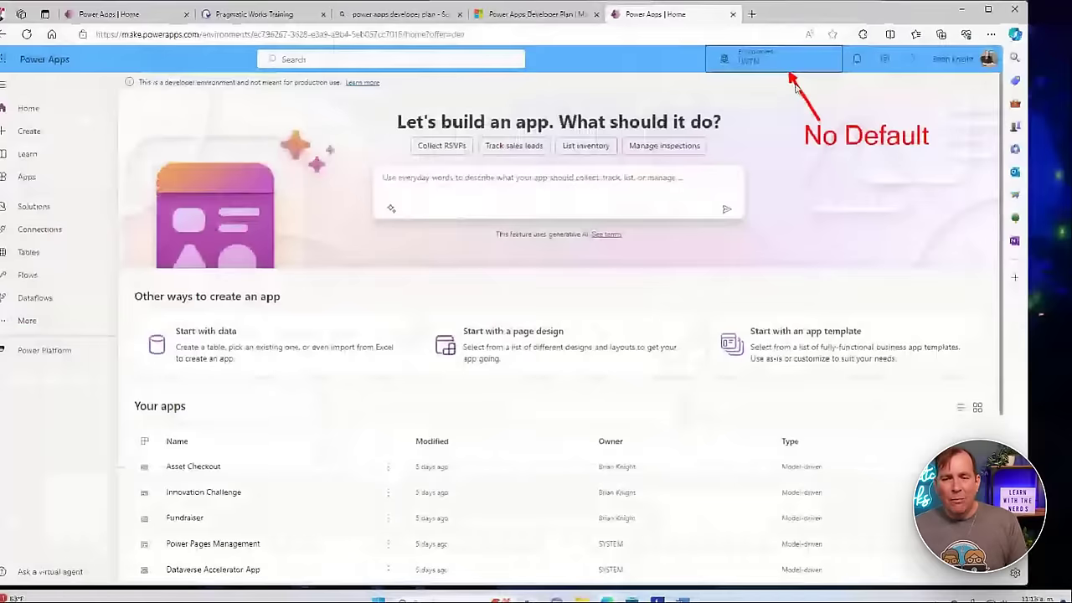
click(720, 65)
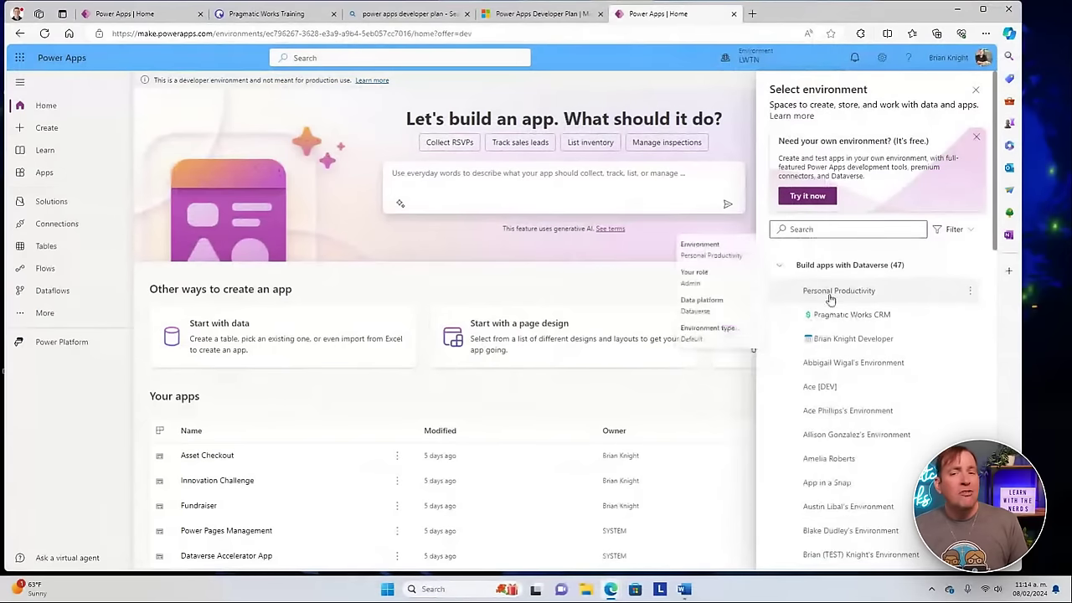
click(975, 93)
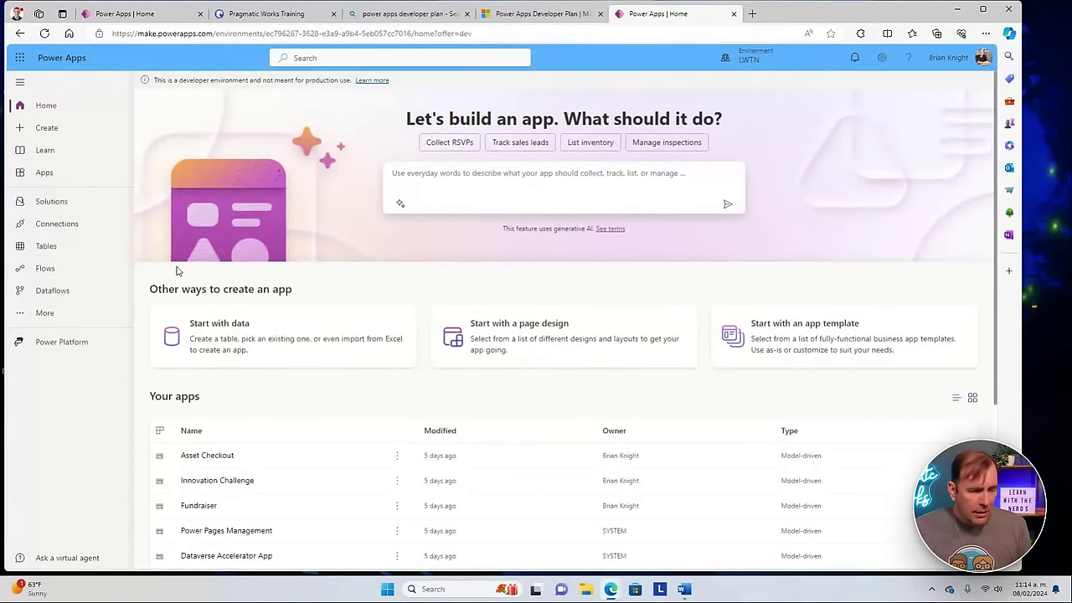
Open the solutions of the LWTN environment and view the environment list without switching
click(59, 208)
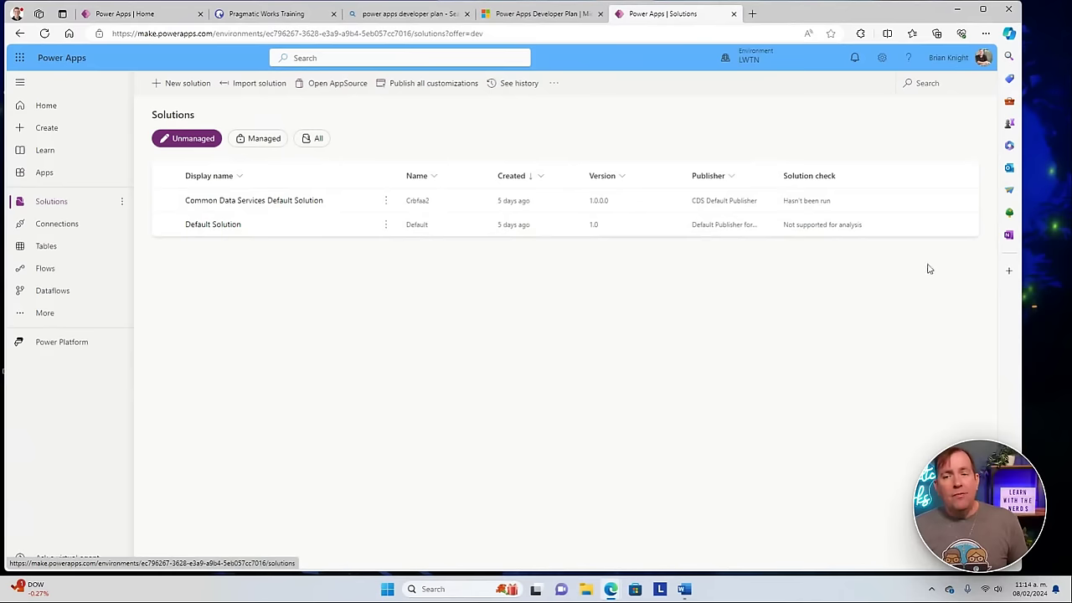
click(747, 62)
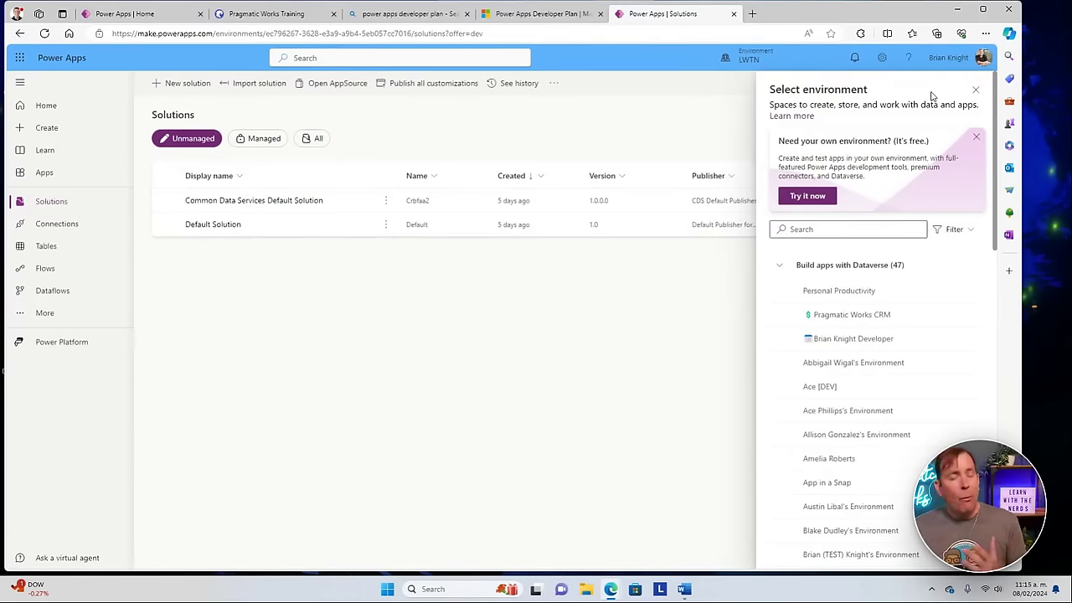
key(Escape)
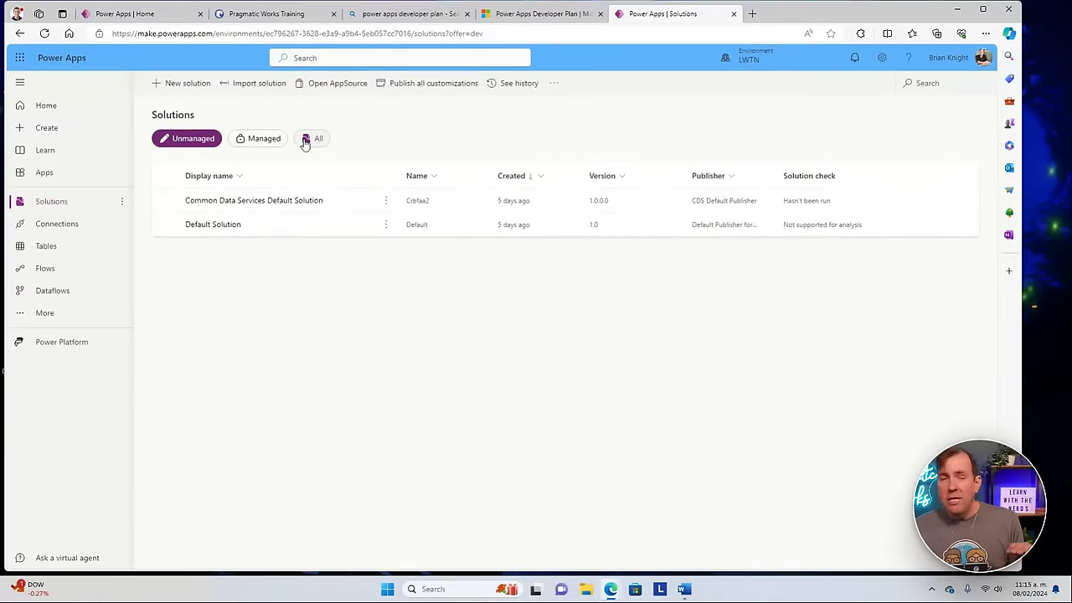
Look at the form for importing a solution and close it without choosing a file
click(278, 87)
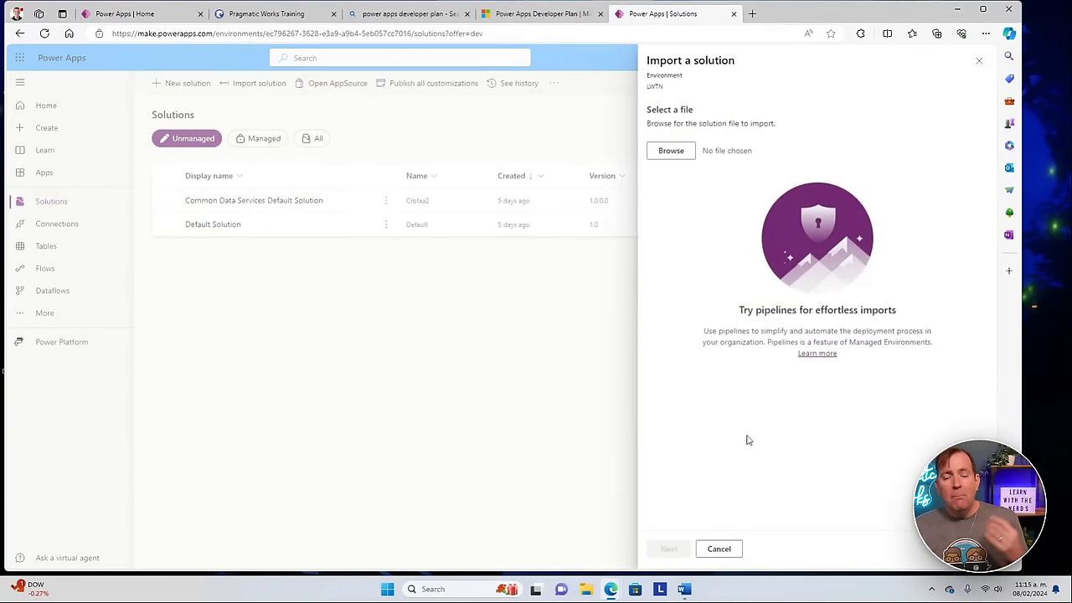
click(719, 548)
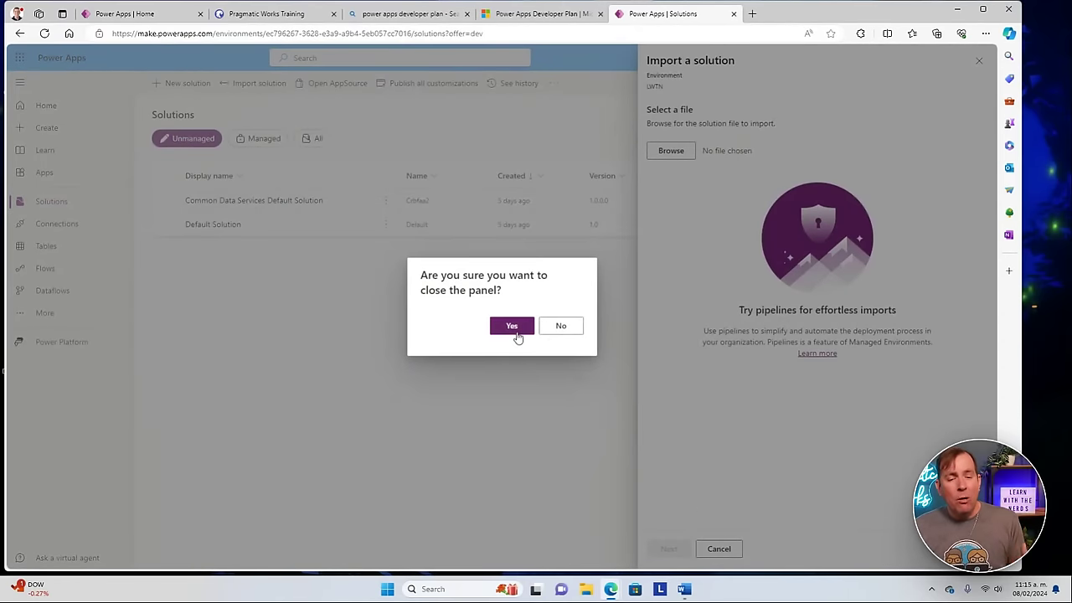
click(514, 329)
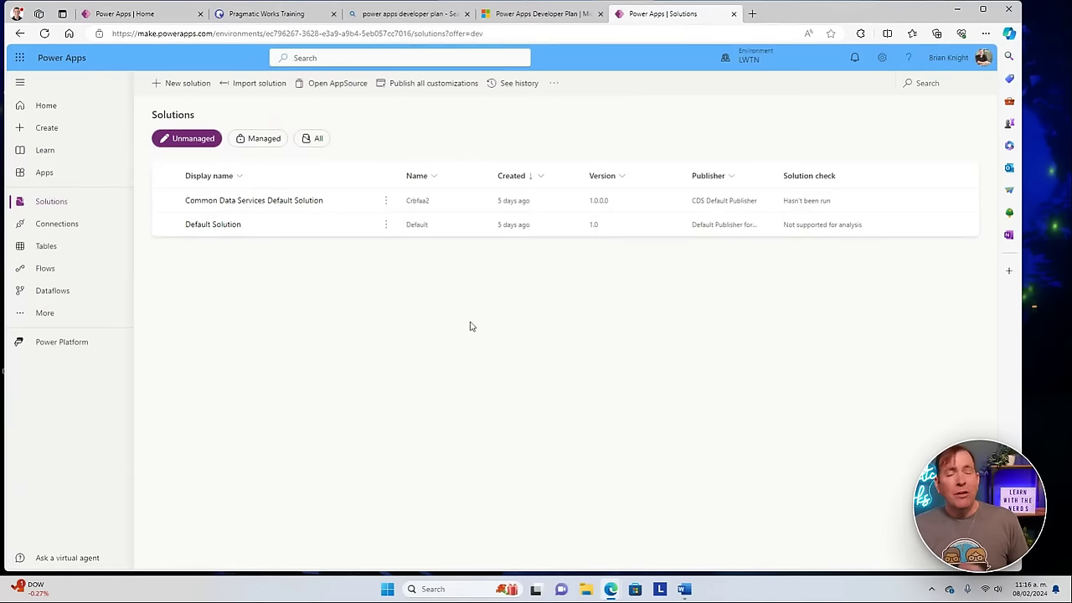
Start a new solution with the display name LWTN Time Card and view the available publishers without selecting one
click(167, 84)
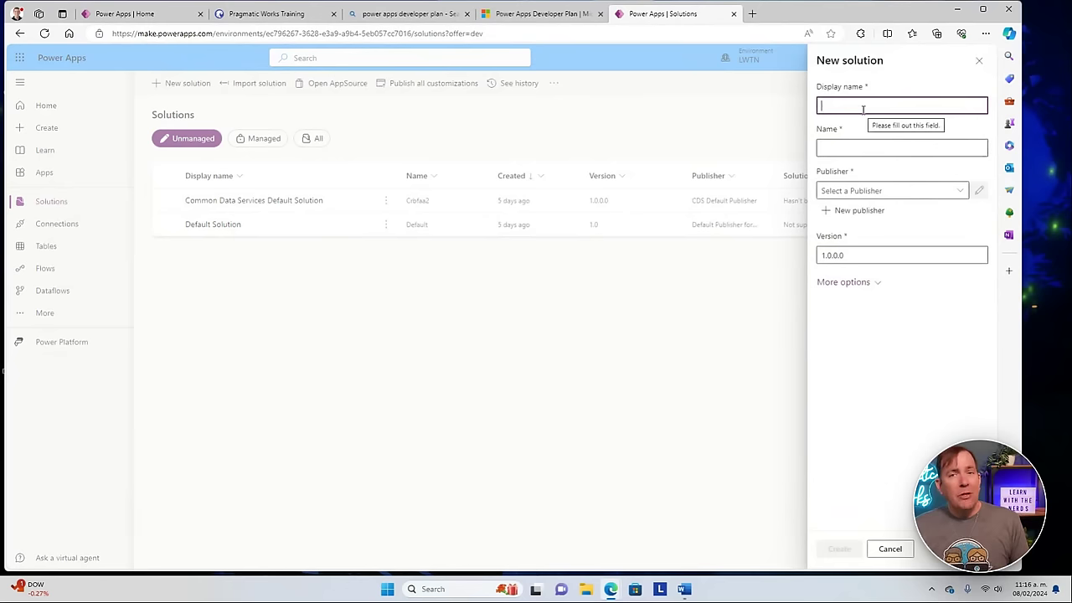
text(LWTN)
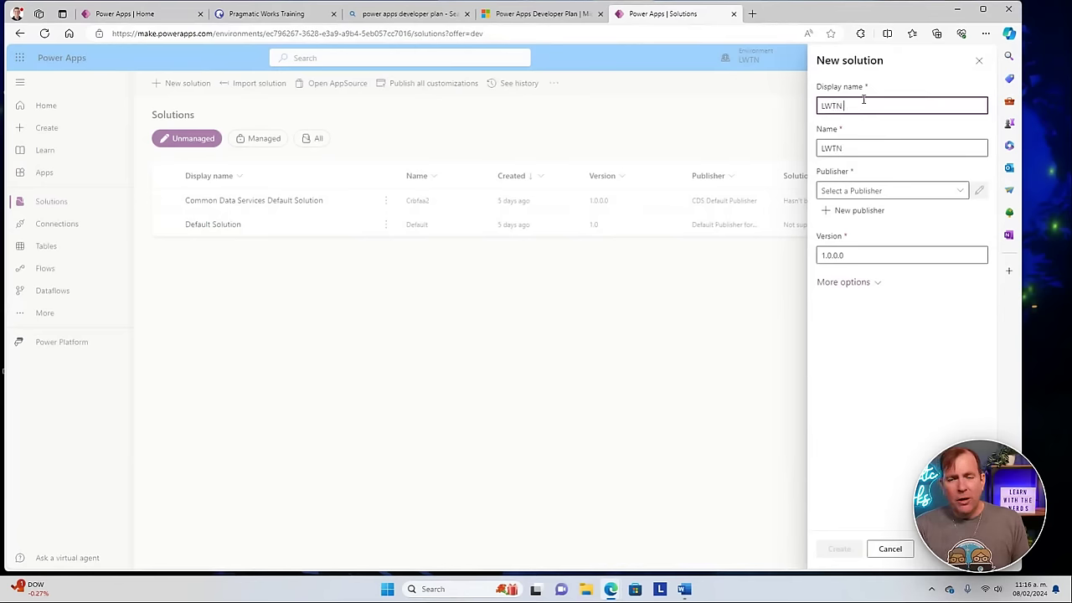
text( So)
key(BackSpace)
key(BackSpace)
text(Time Card)
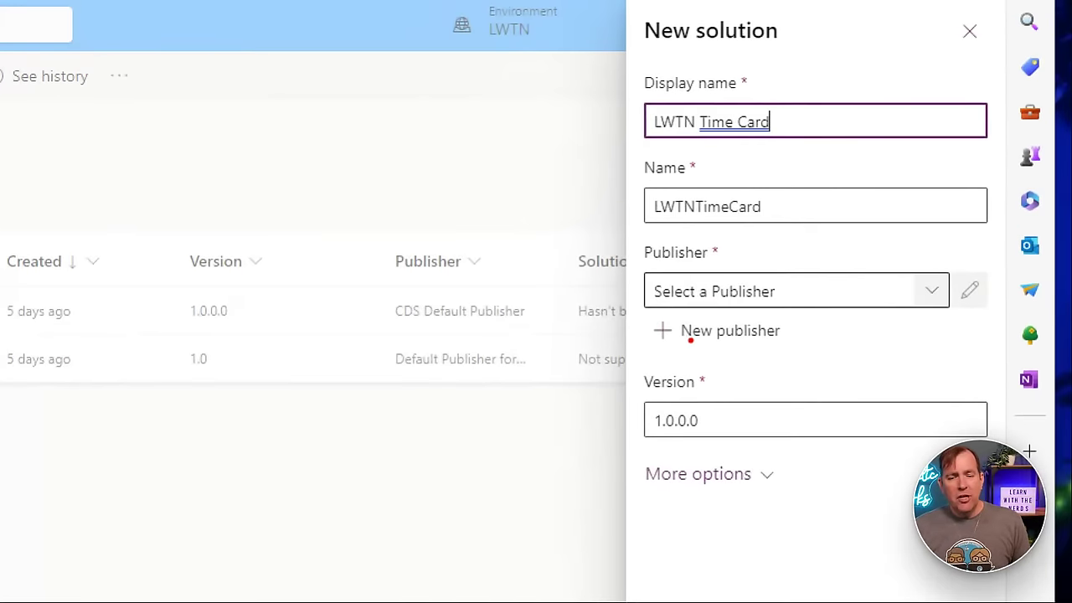
drag(685, 349, 768, 349)
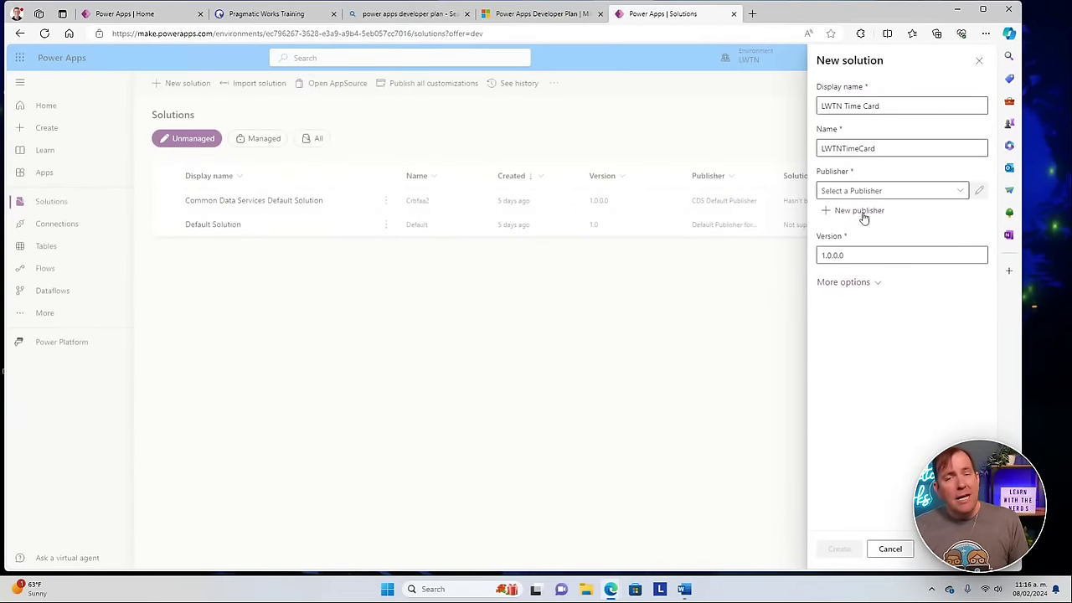
click(958, 192)
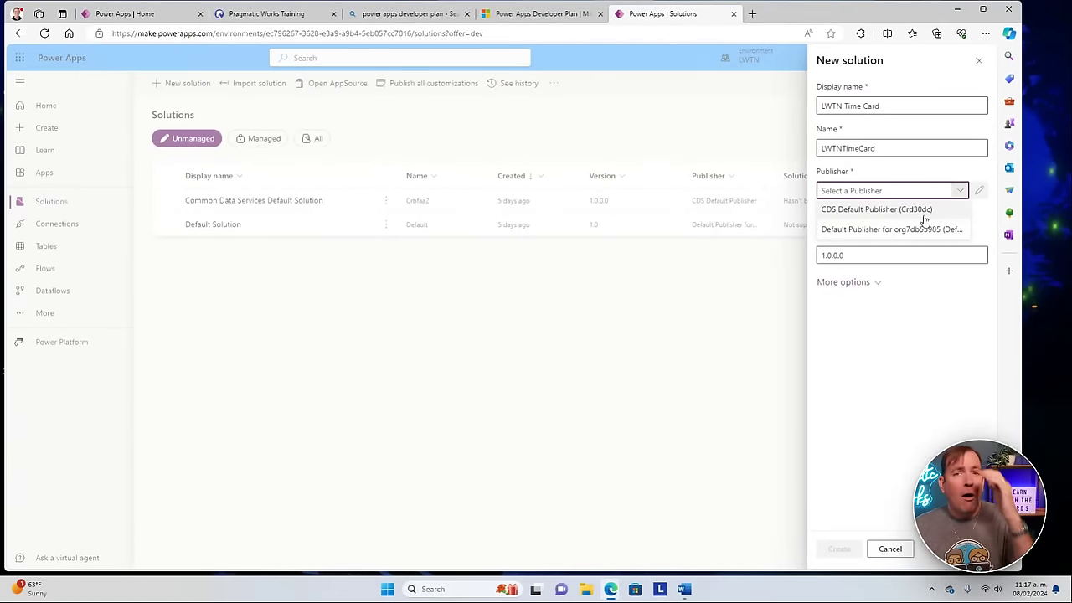
click(924, 172)
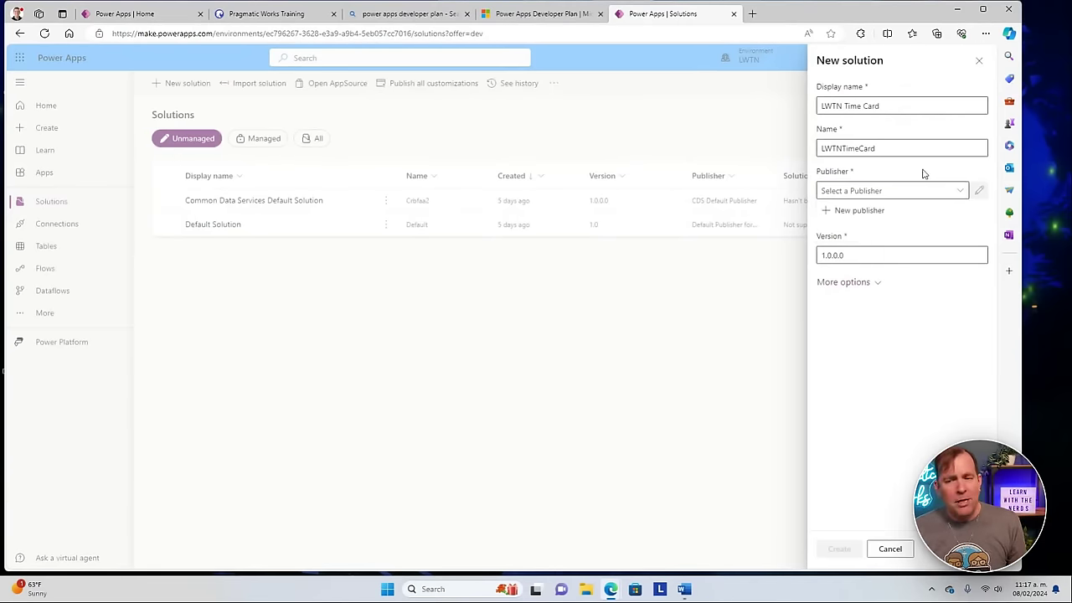
Create a new publisher with display name Pragmatic Works, name PragmaticWorks and prefix pw
click(866, 212)
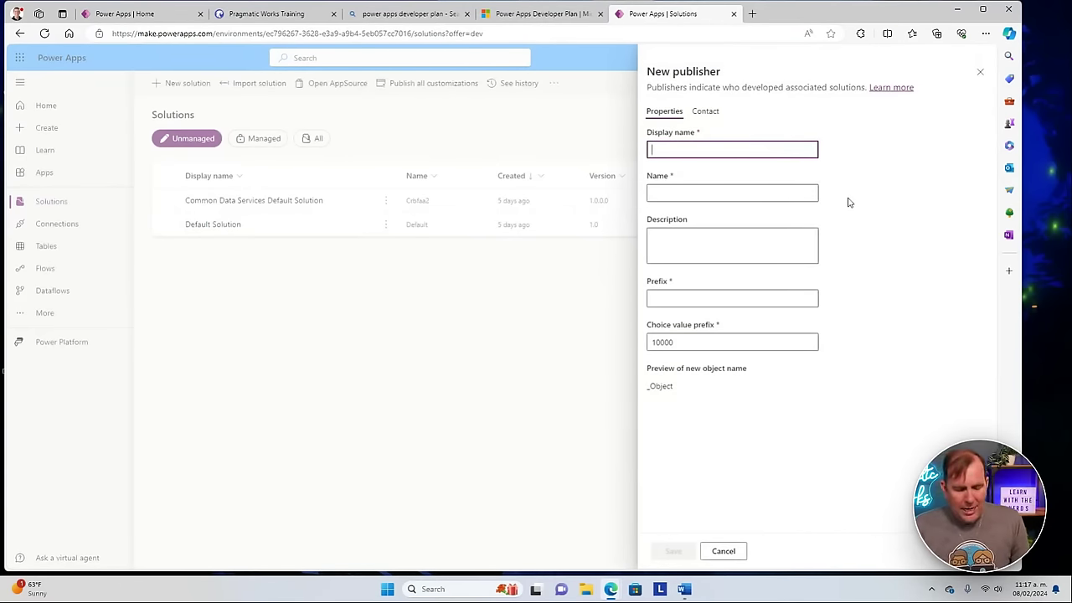
text(Pragmatic Works)
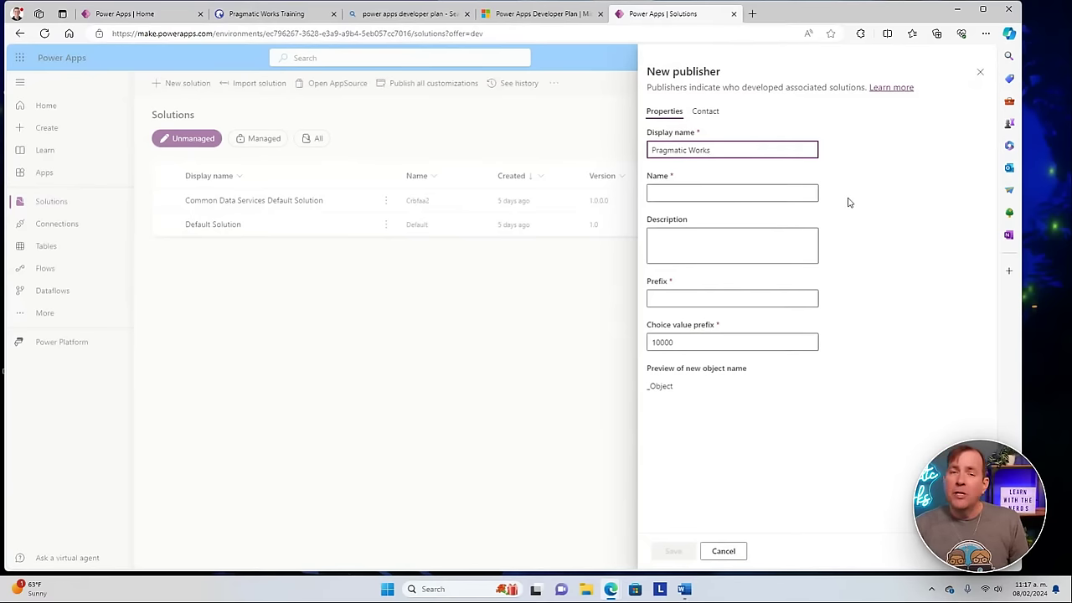
key(Tab)
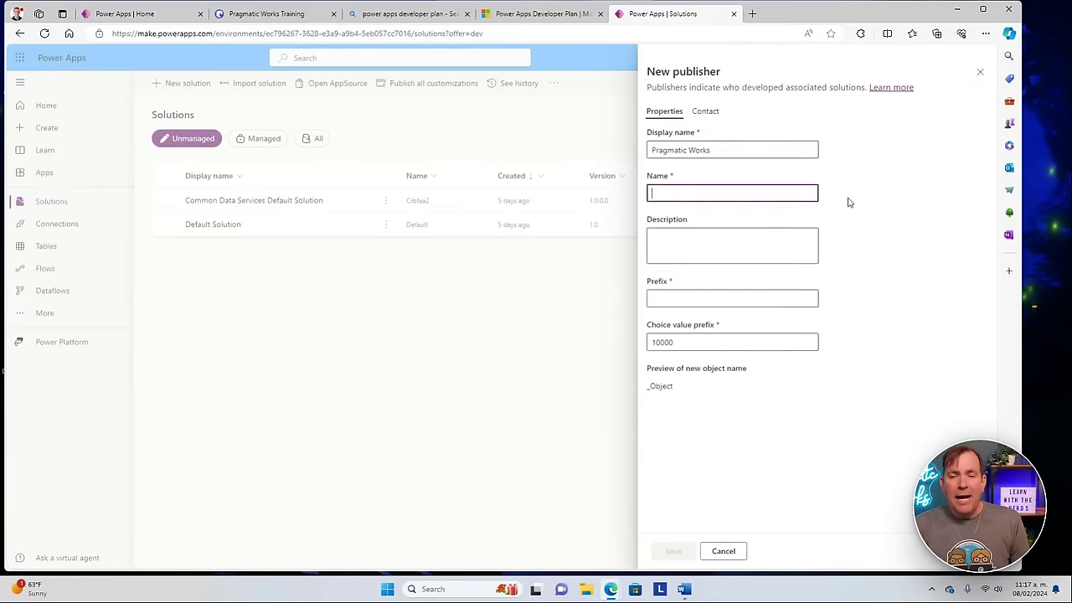
text(PragmaticWorks)
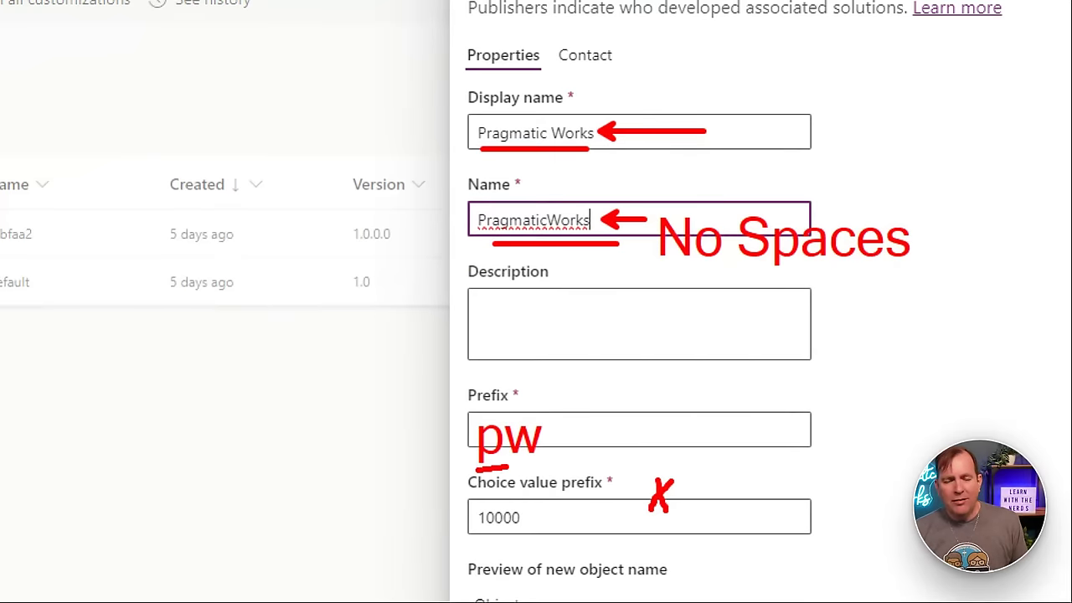
click(522, 420)
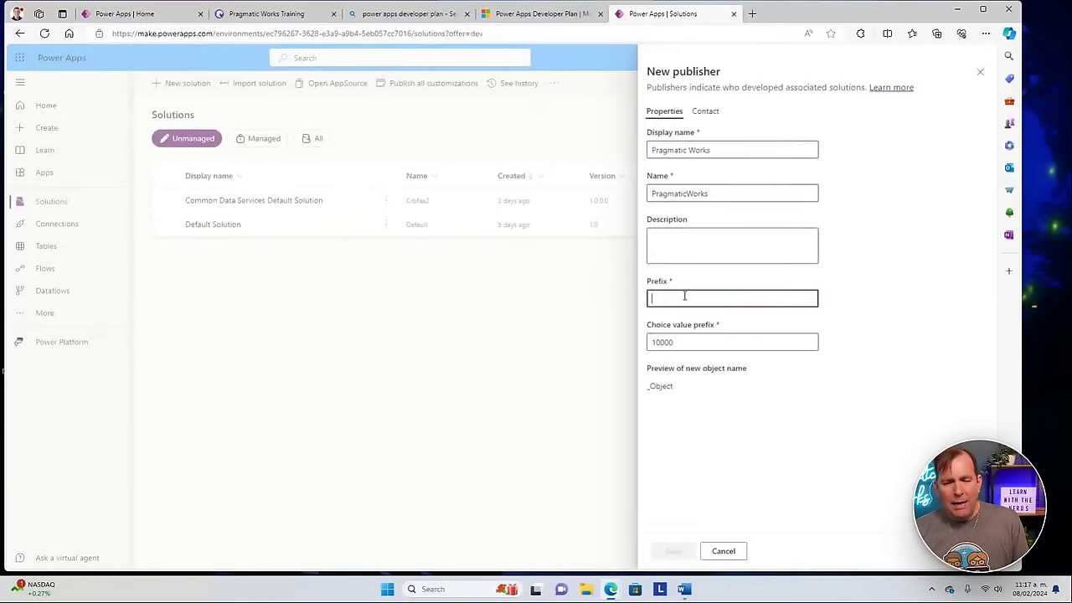
text(pw)
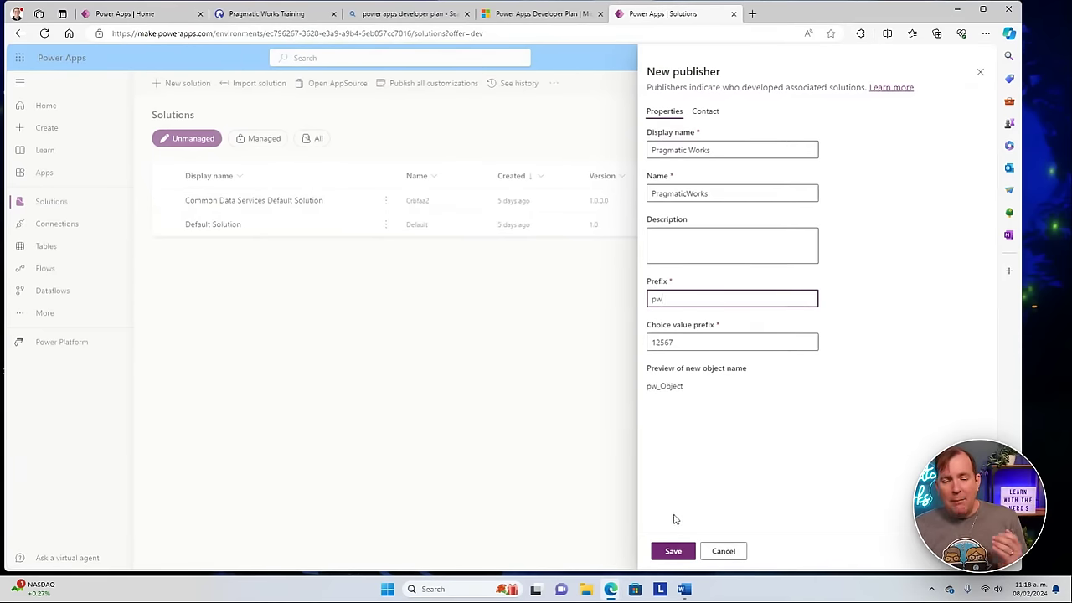
click(677, 554)
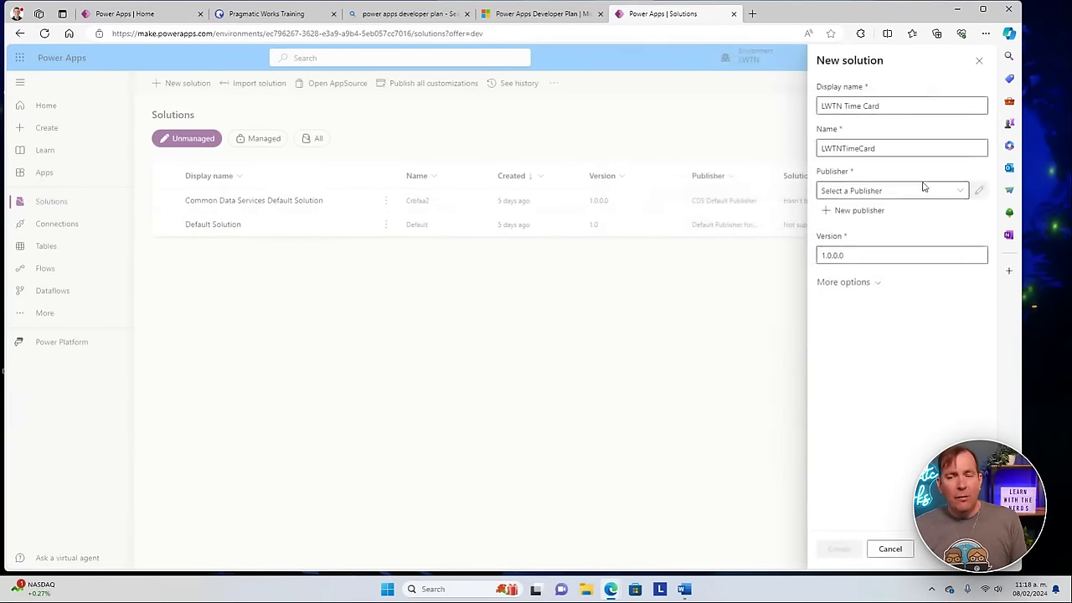
Choose Pragmatic Works as the solution's publisher and create the solution
click(958, 191)
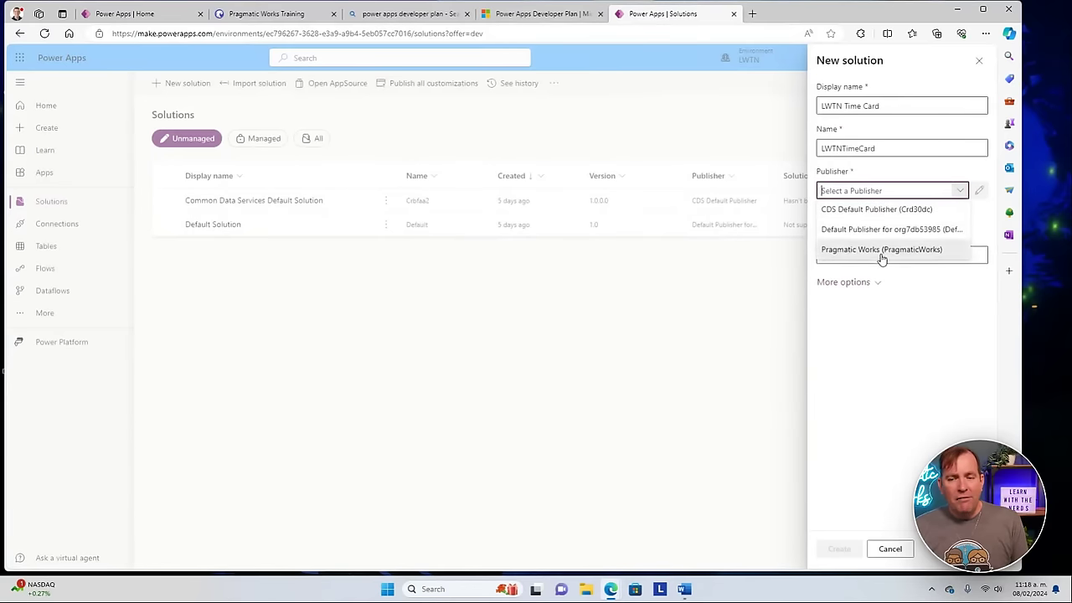
click(881, 249)
click(961, 193)
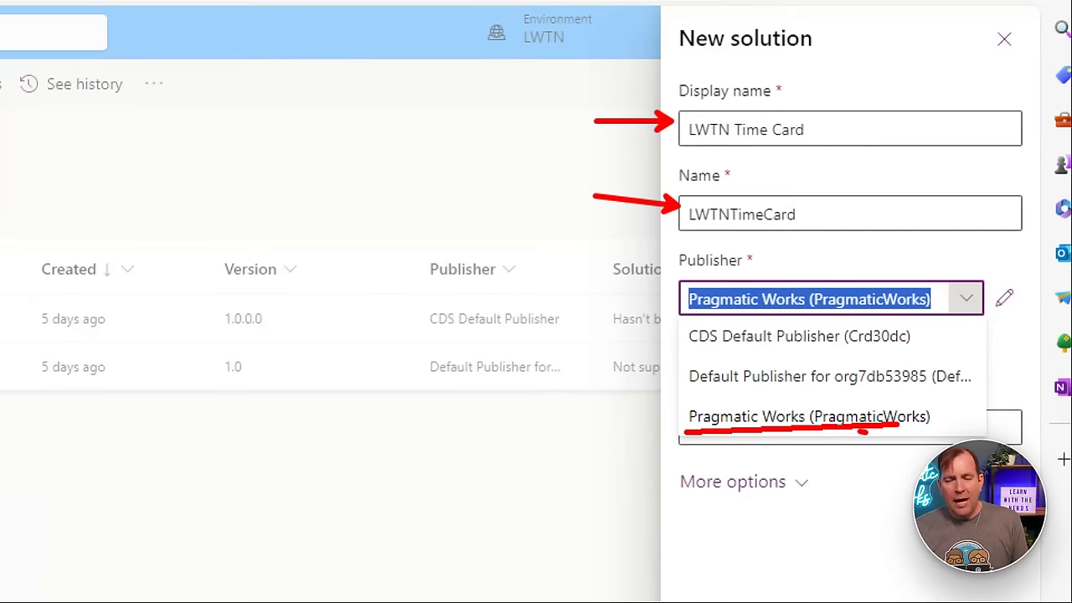
click(809, 416)
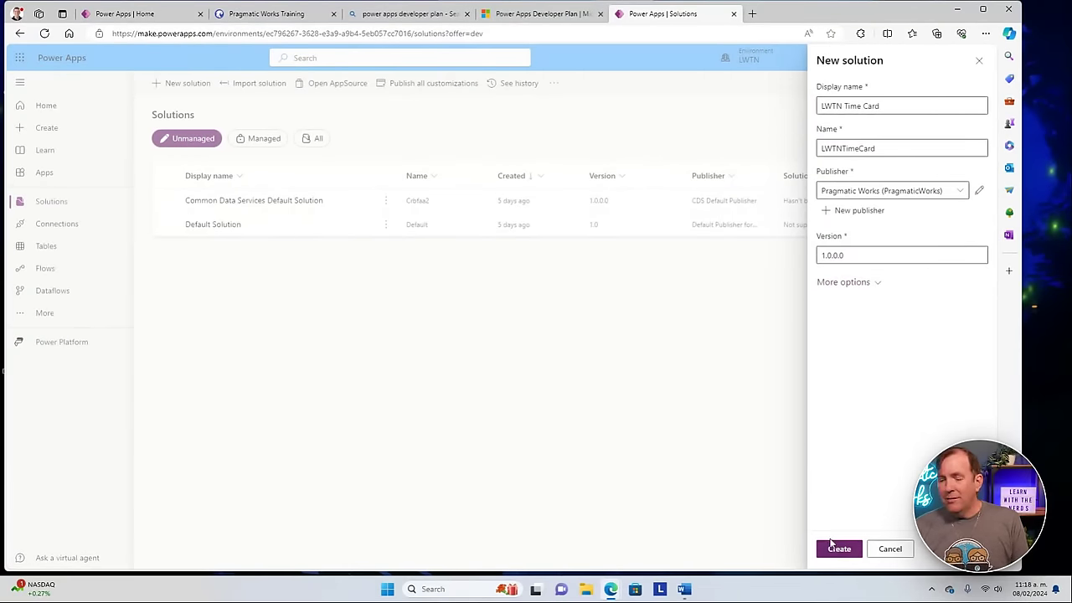
click(830, 546)
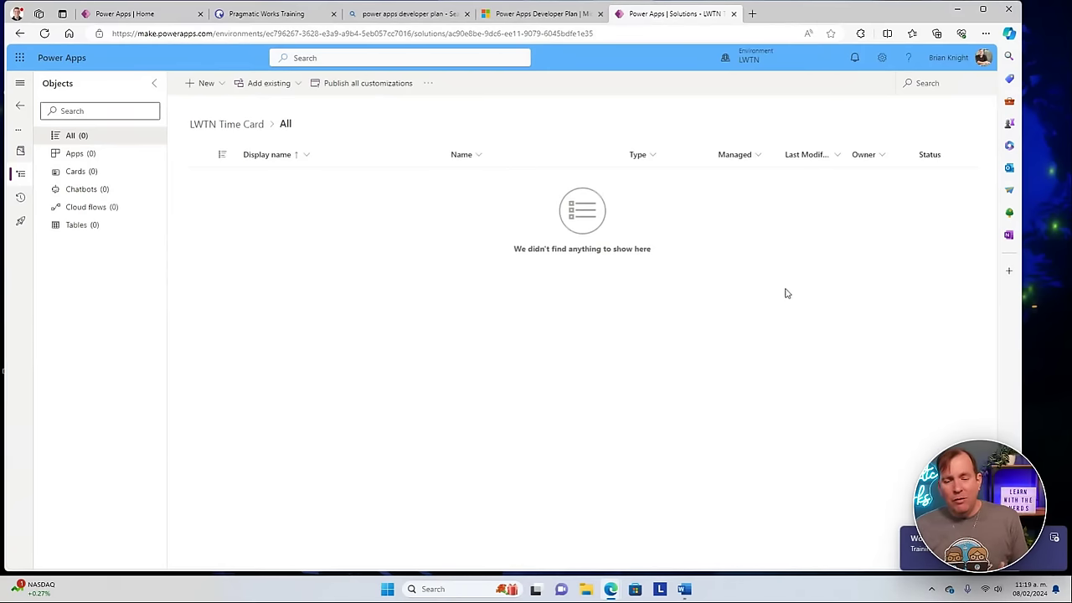
click(1053, 537)
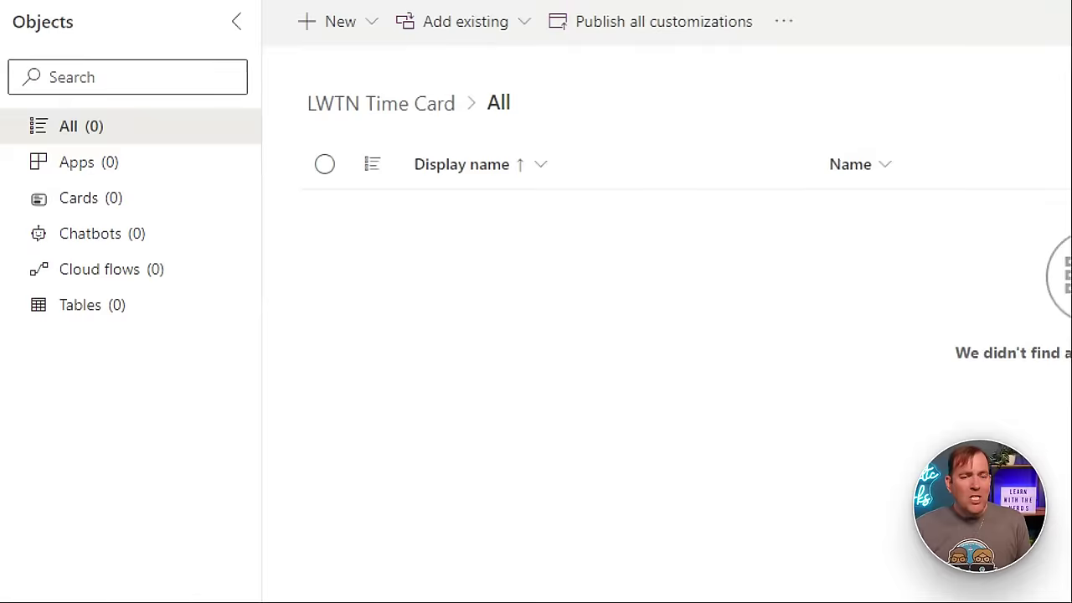
mouse_move(298, 176)
mouse_down()
mouse_move(306, 268)
mouse_move(281, 389)
mouse_up()
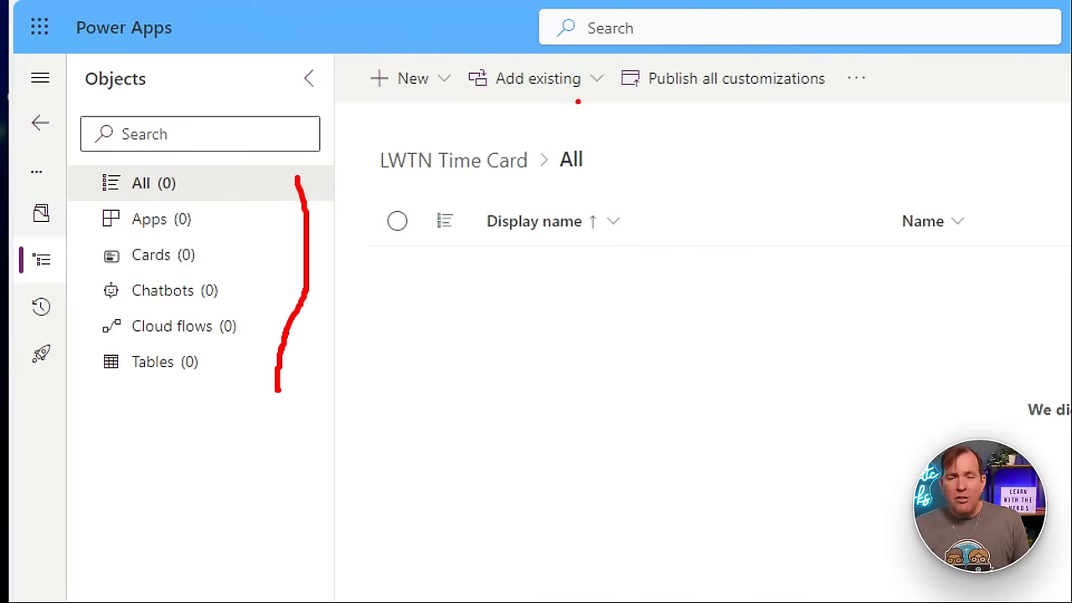
drag(579, 100, 707, 191)
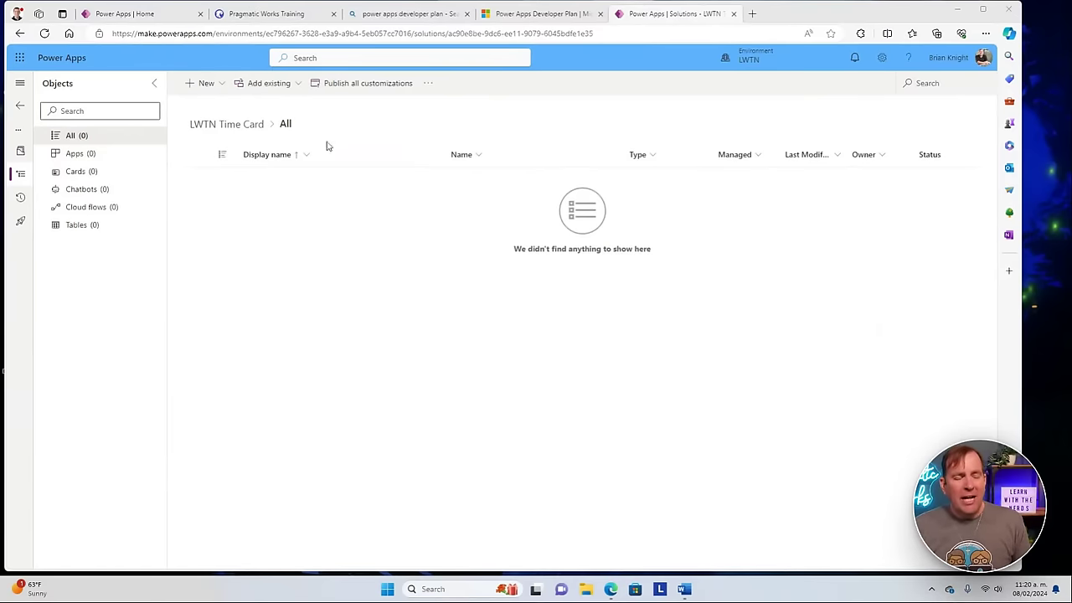
Return to the list of solutions and reopen the LWTN Time Card solution
click(22, 106)
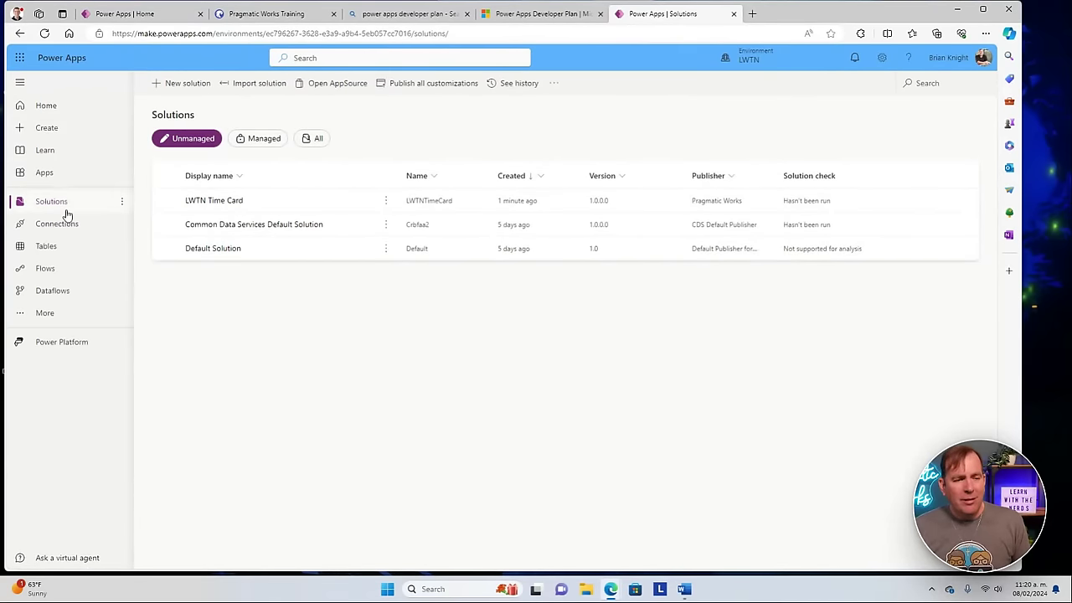
click(213, 202)
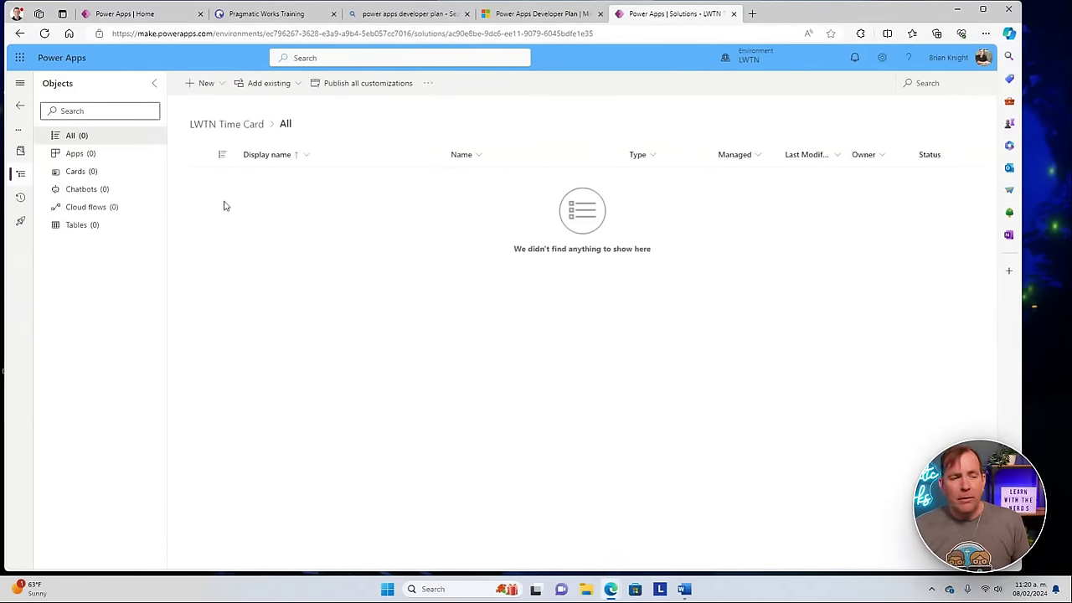
Create a new table with display name Project and plural name Projects in the LWTN Time Card solution
click(211, 83)
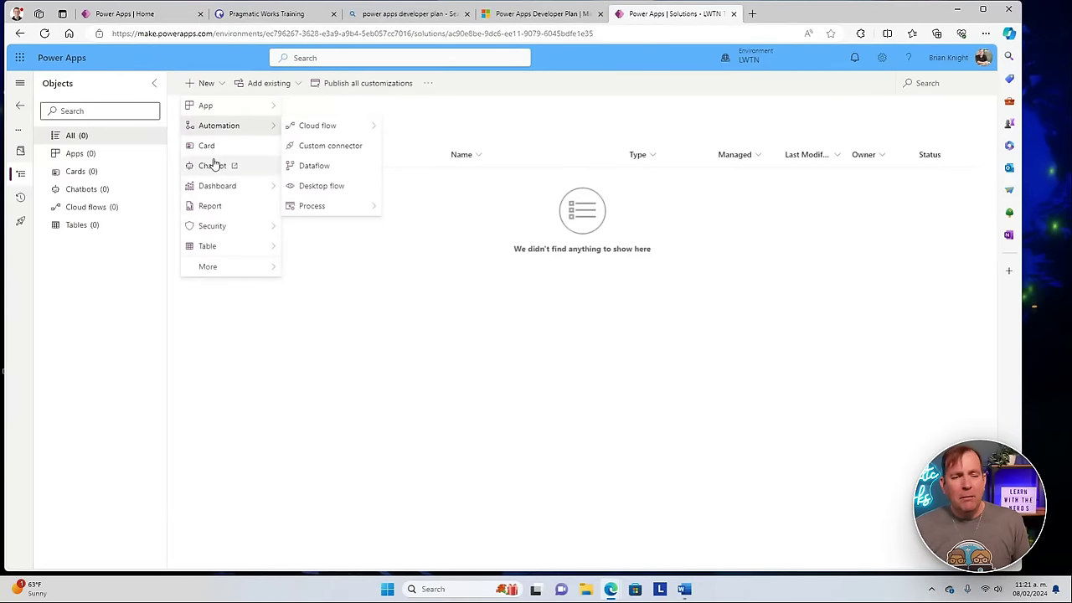
mouse_move(211, 249)
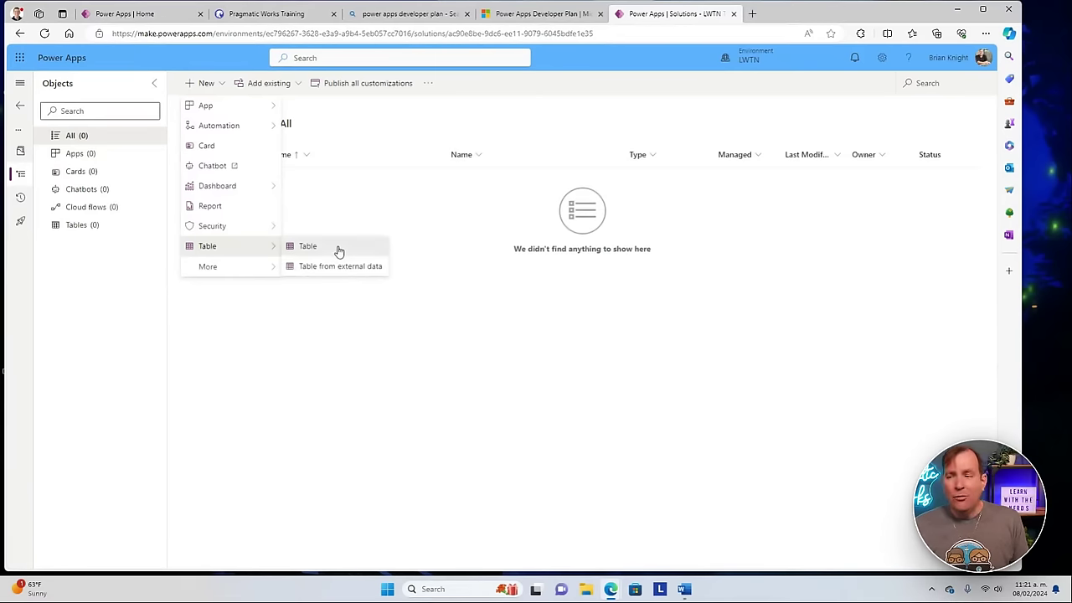
click(338, 249)
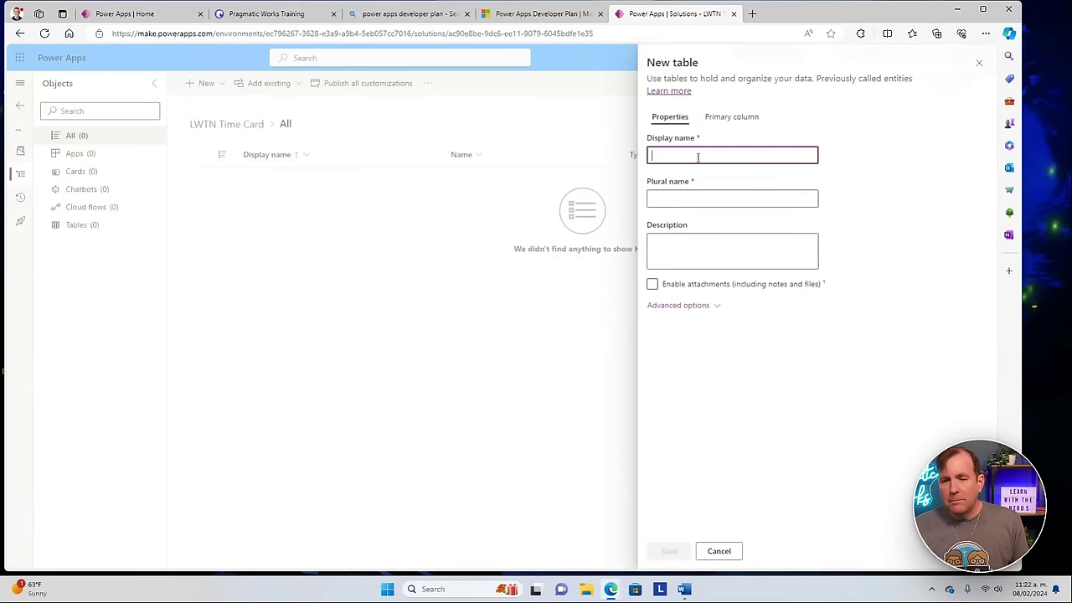
text(Project)
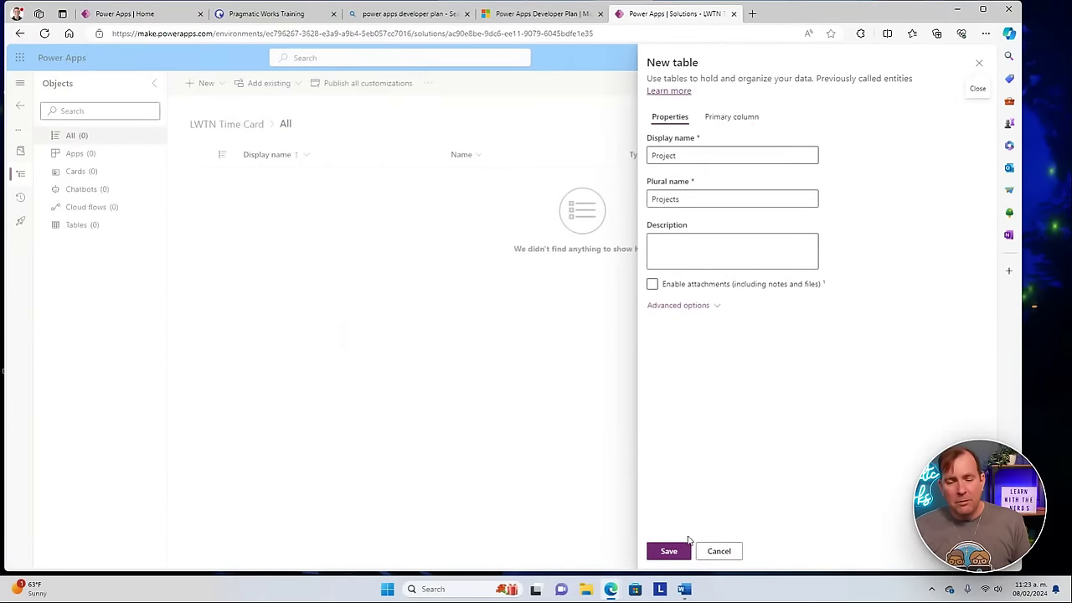
click(671, 549)
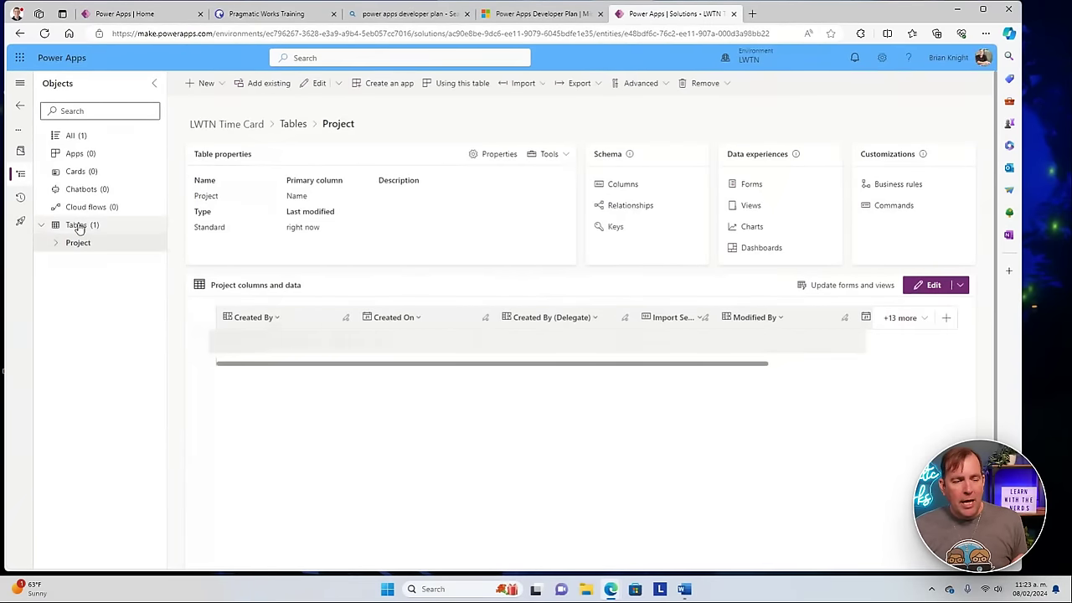
List the solution's tables and check the options for removing the Project table without choosing one
click(78, 226)
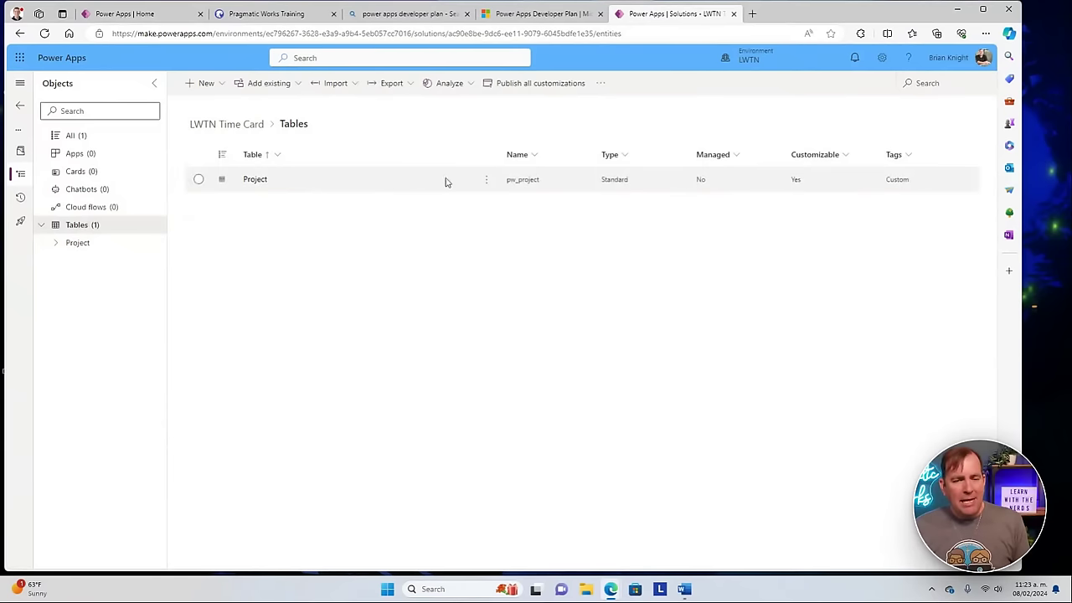
click(486, 181)
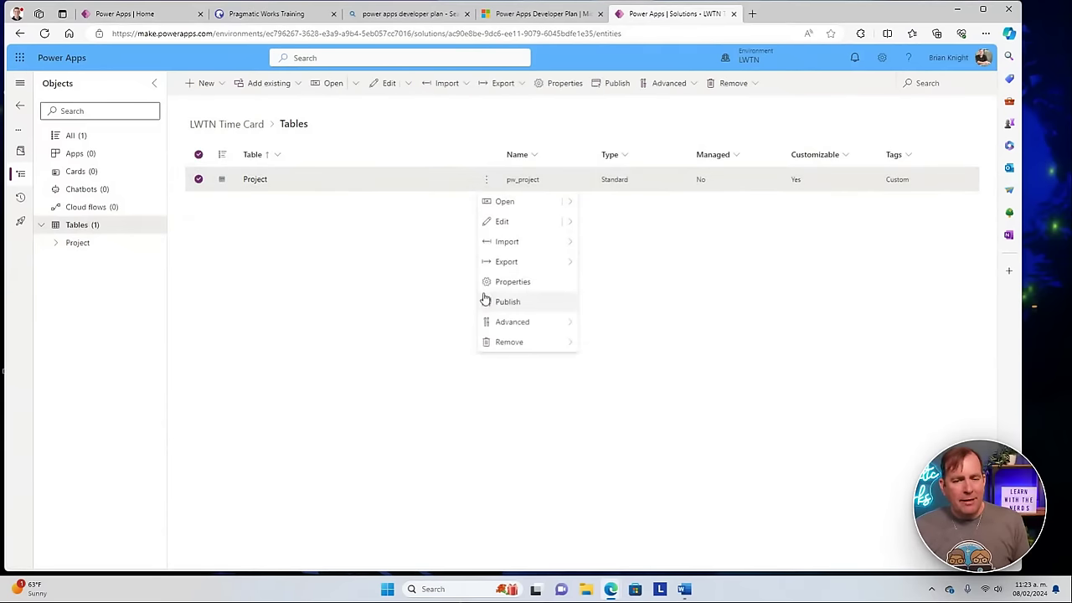
mouse_move(502, 343)
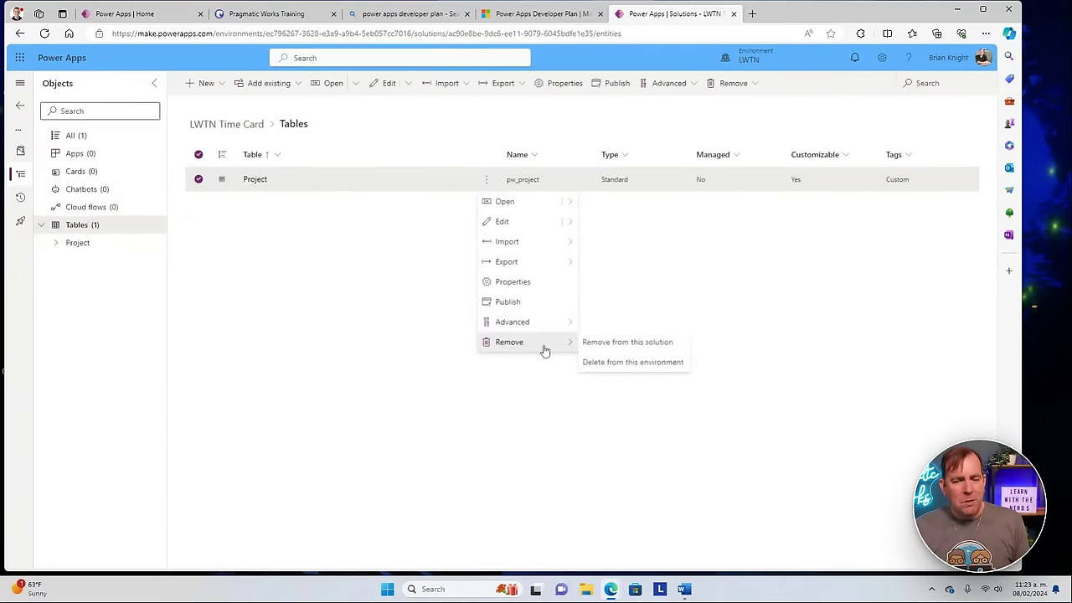
click(289, 315)
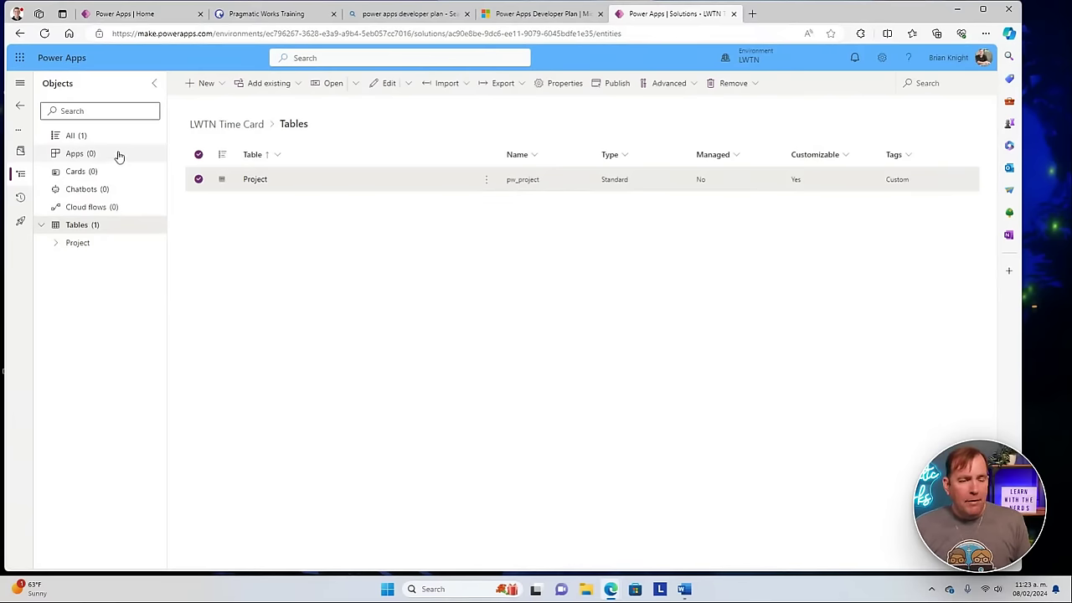
Open the Project table and look over its columns and data
click(86, 249)
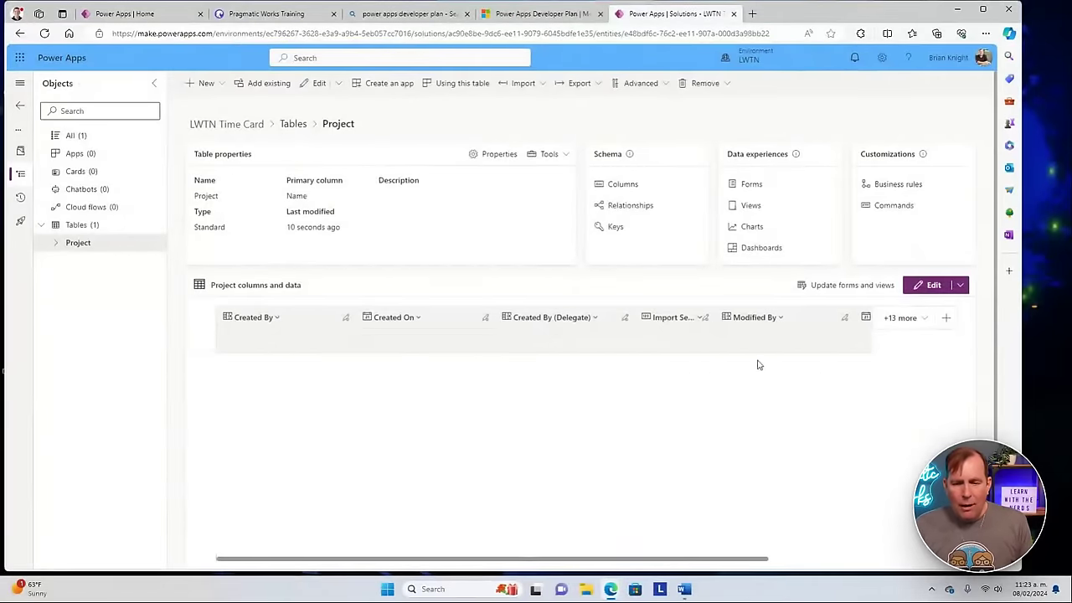
mouse_move(749, 563)
mouse_down()
mouse_move(913, 541)
mouse_move(737, 563)
mouse_up()
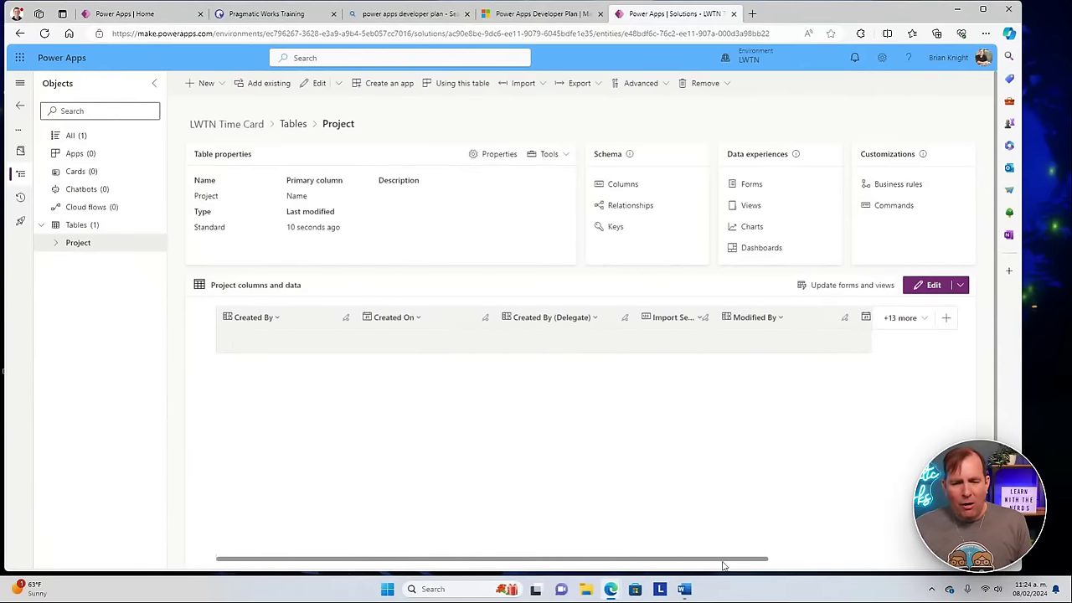
mouse_move(669, 560)
mouse_down()
mouse_move(871, 559)
mouse_move(665, 574)
mouse_up()
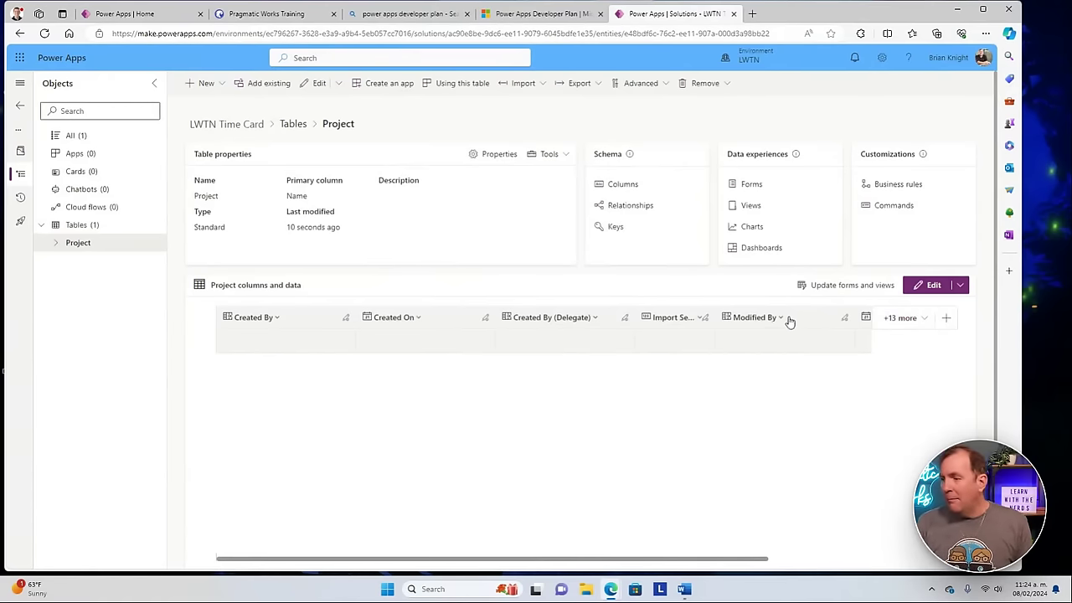
Start another new table in the solution with display name Time Card and plural name Time Cards
click(88, 228)
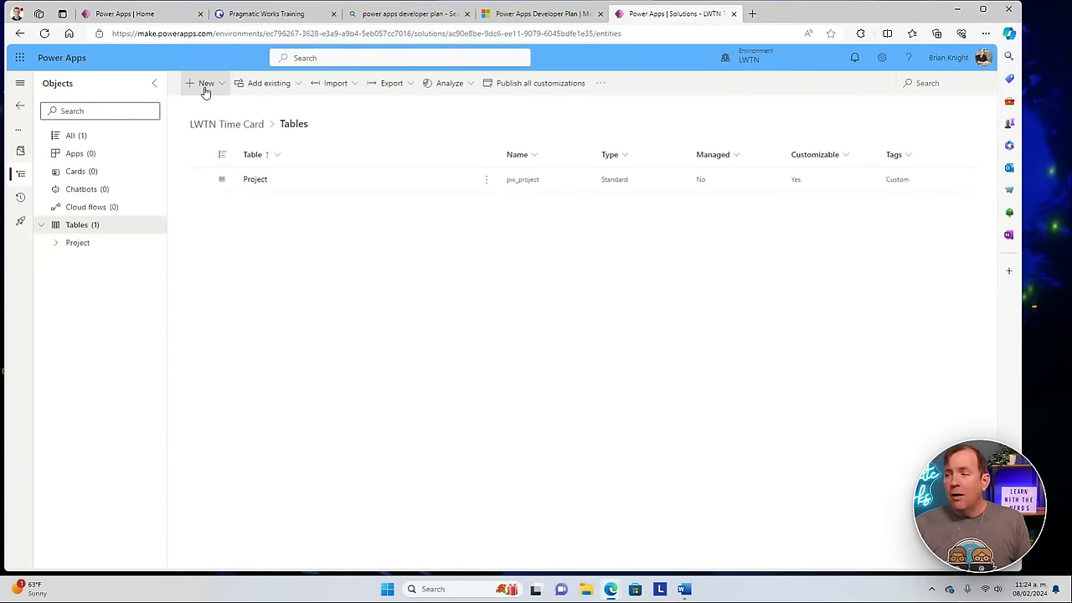
click(204, 87)
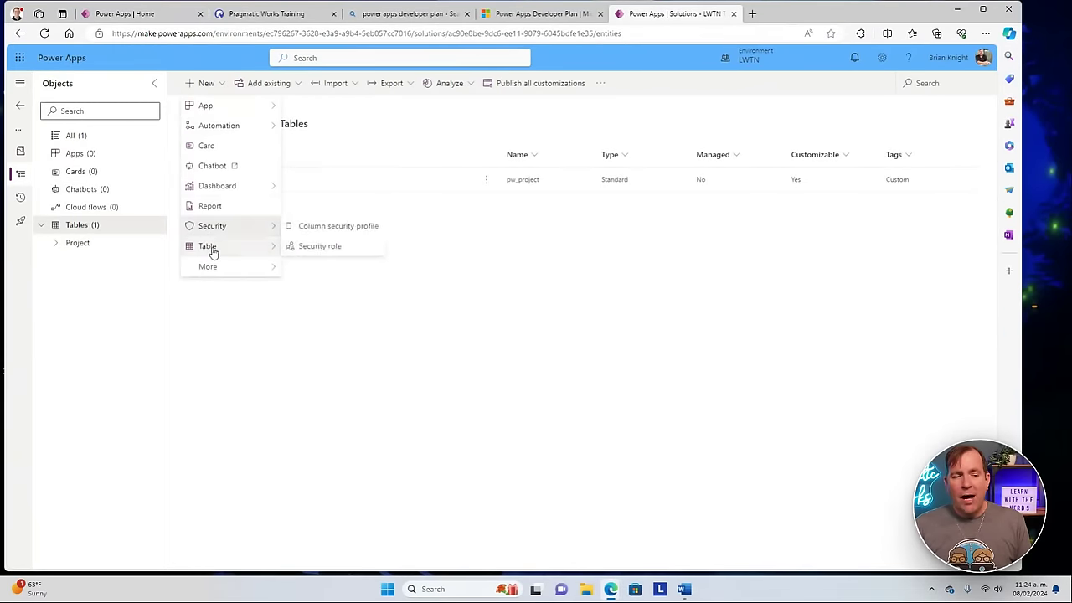
mouse_move(212, 250)
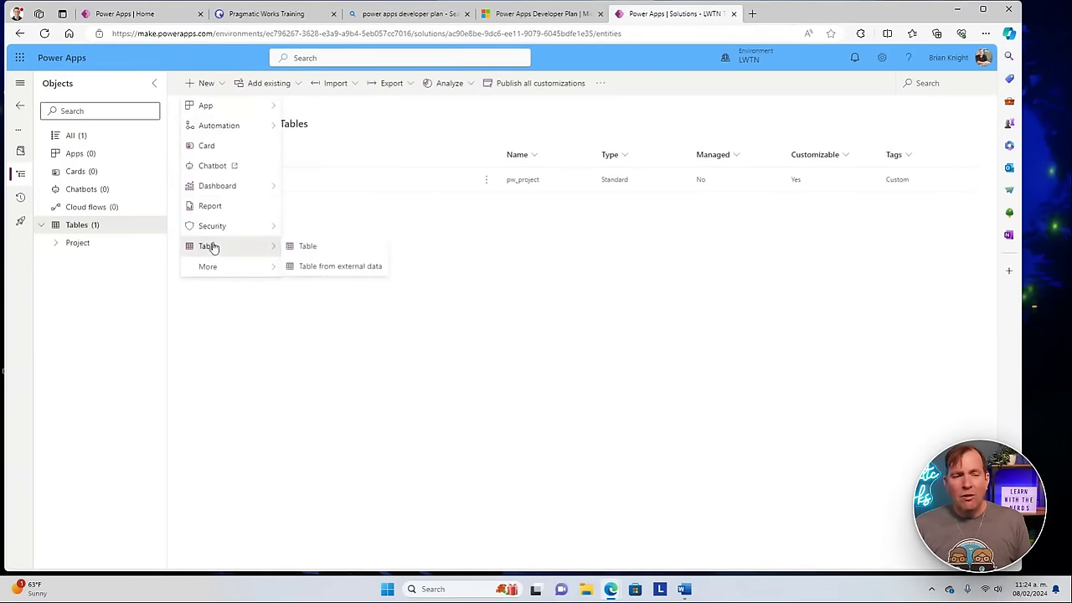
click(324, 246)
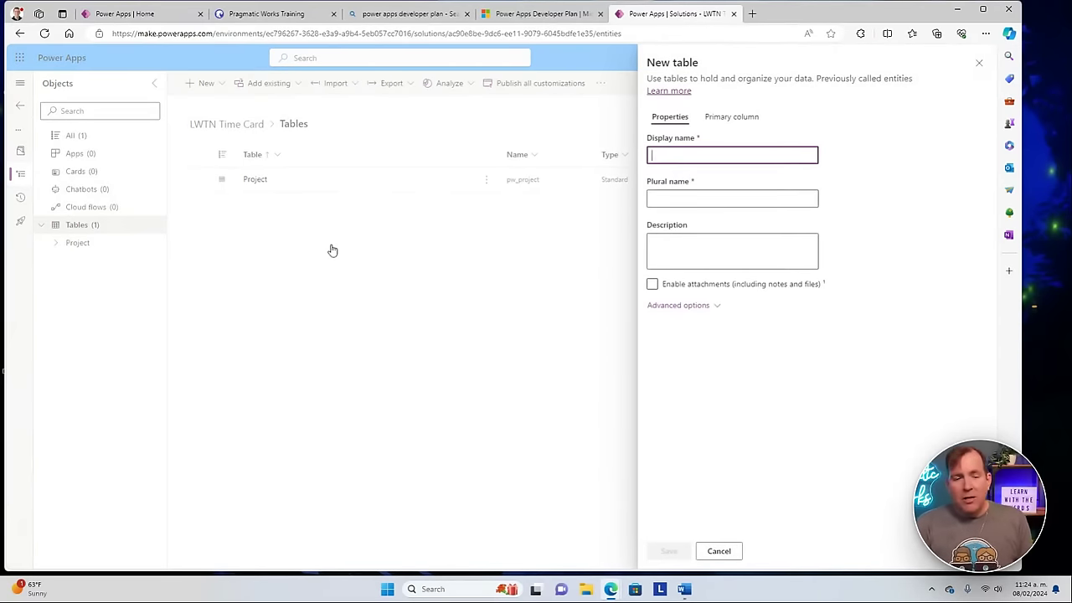
text(Time Card)
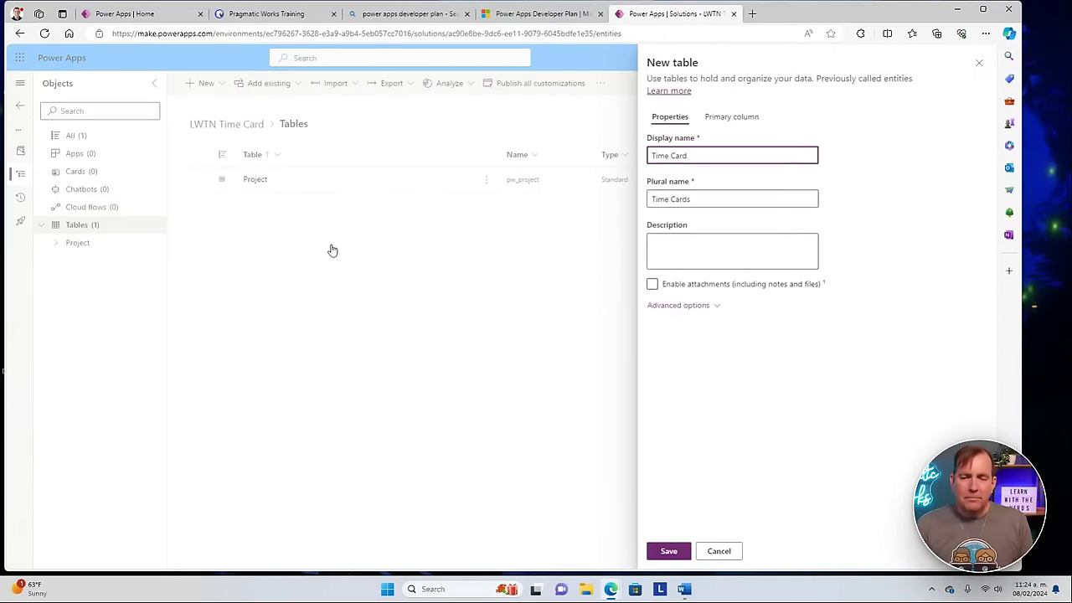
key(ctrl+a)
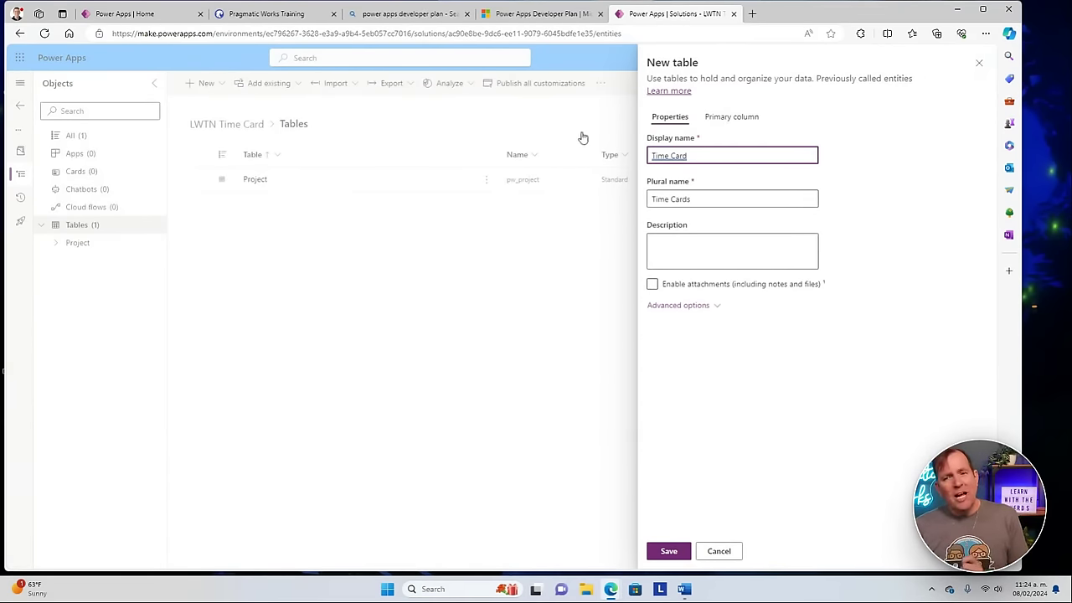
Set the display name of the new table's primary column to Time Card Number
click(725, 119)
click(701, 158)
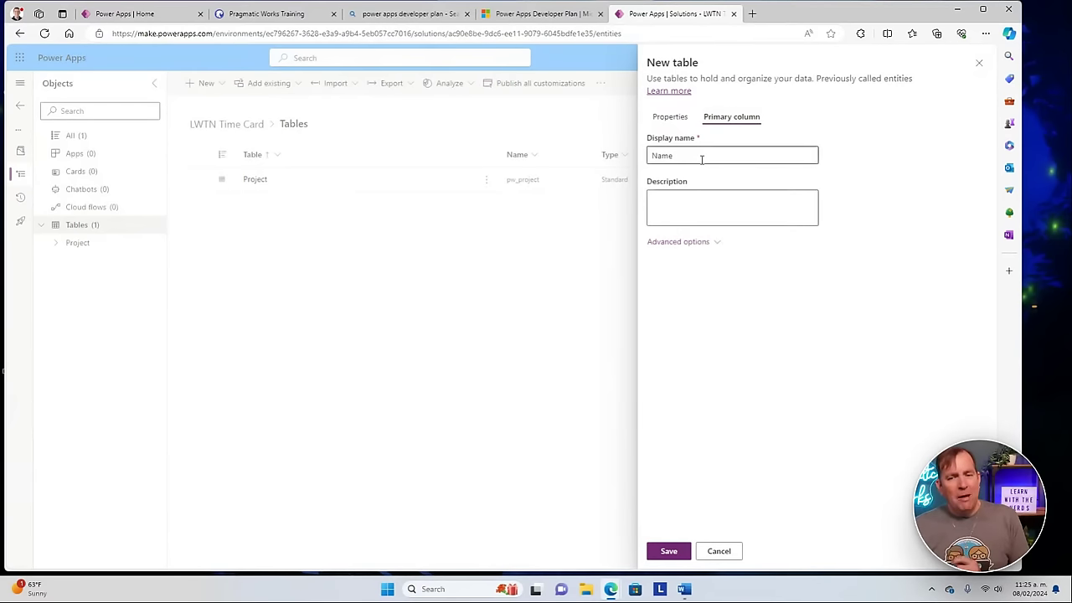
drag(694, 160, 647, 165)
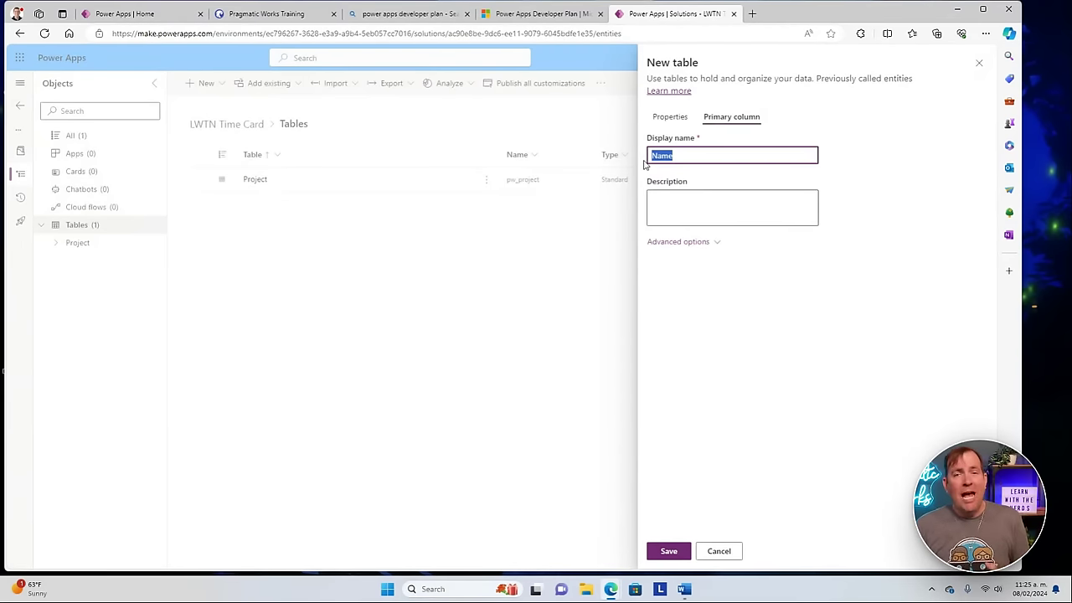
text(porject)
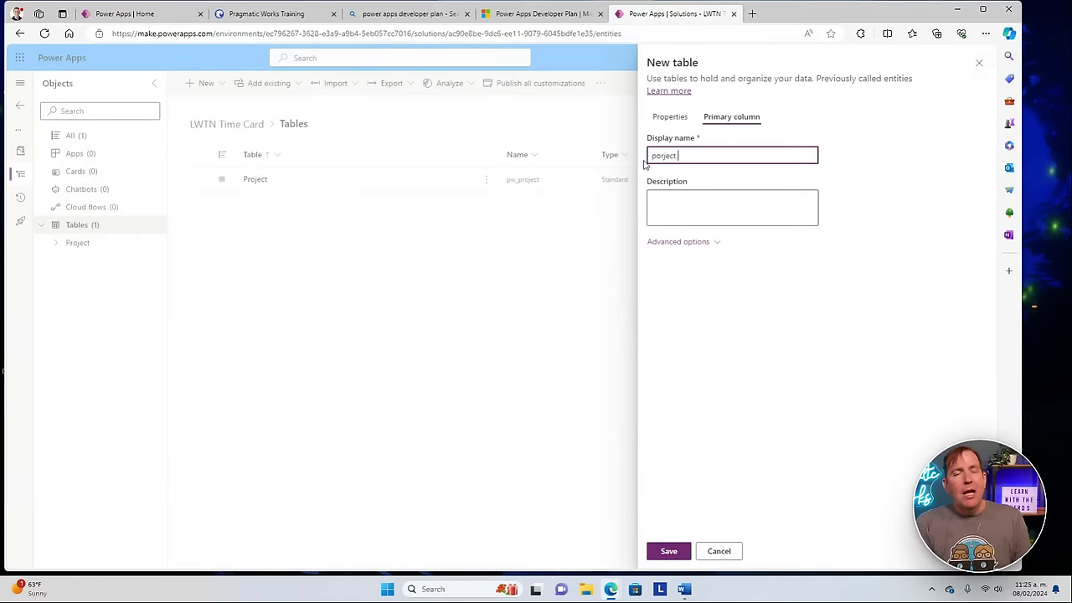
key(ctrl+a)
key(BackSpace)
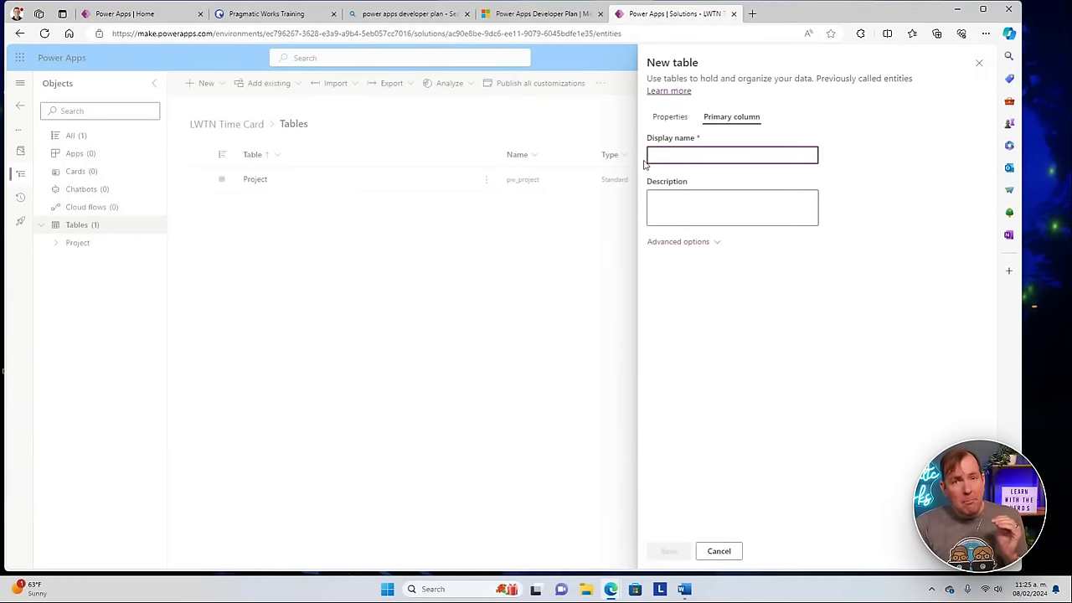
text(Tiem)
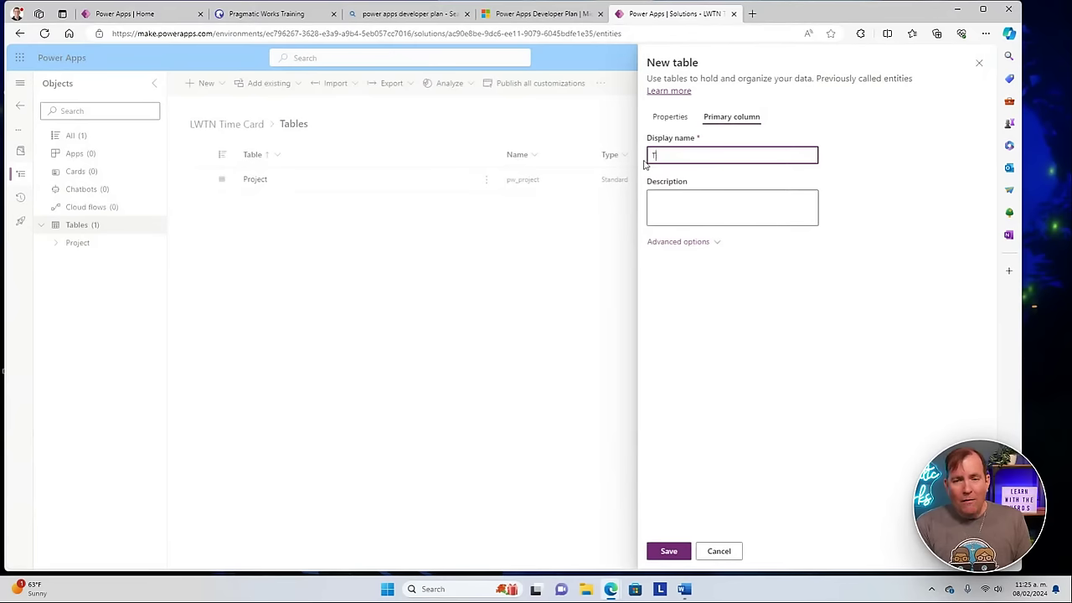
key(BackSpace)
text(me Card Number)
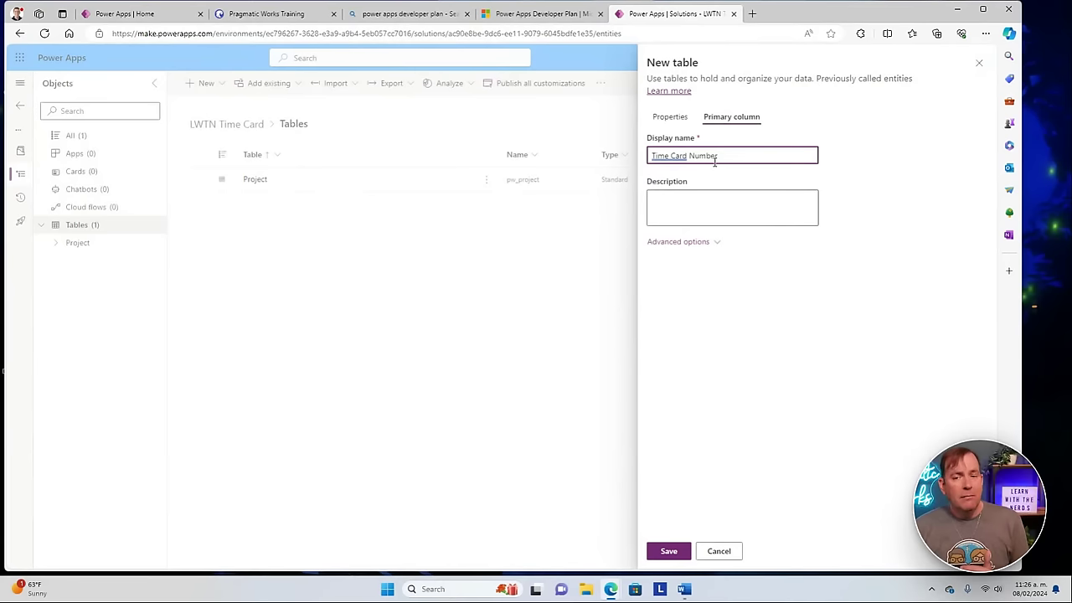
Return to the Time Card table's general properties and enable attachments, including notes and files
click(678, 118)
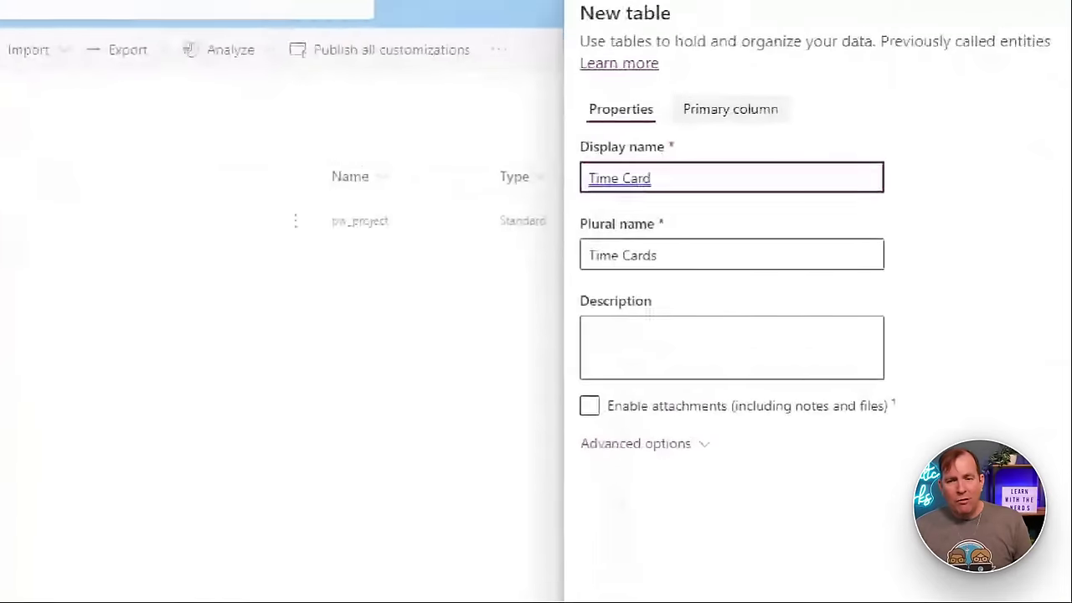
mouse_move(719, 124)
mouse_down()
mouse_move(722, 141)
mouse_move(744, 150)
mouse_up()
click(562, 91)
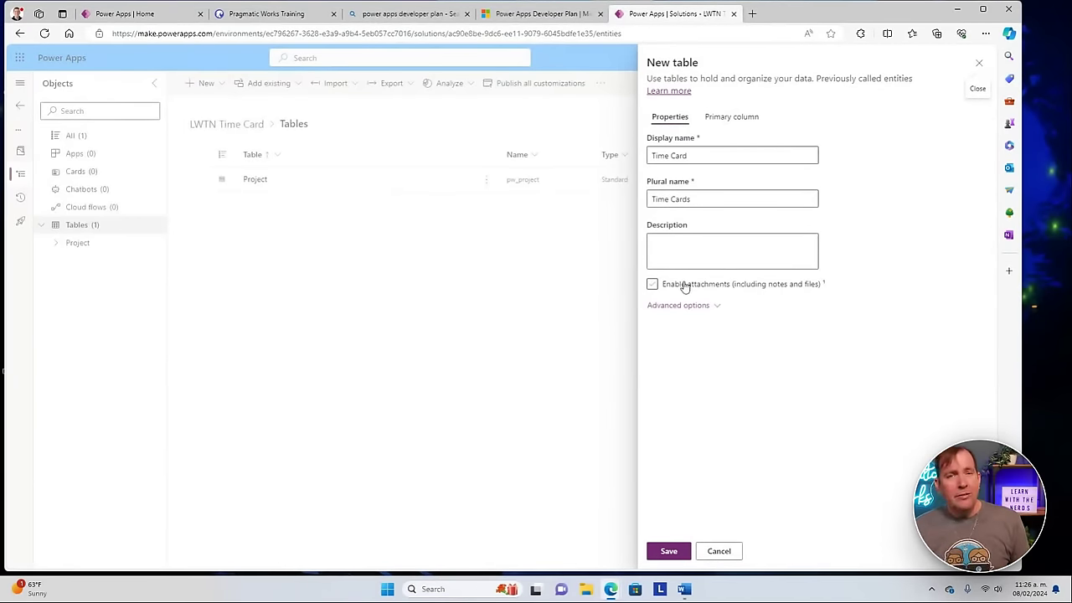
click(685, 286)
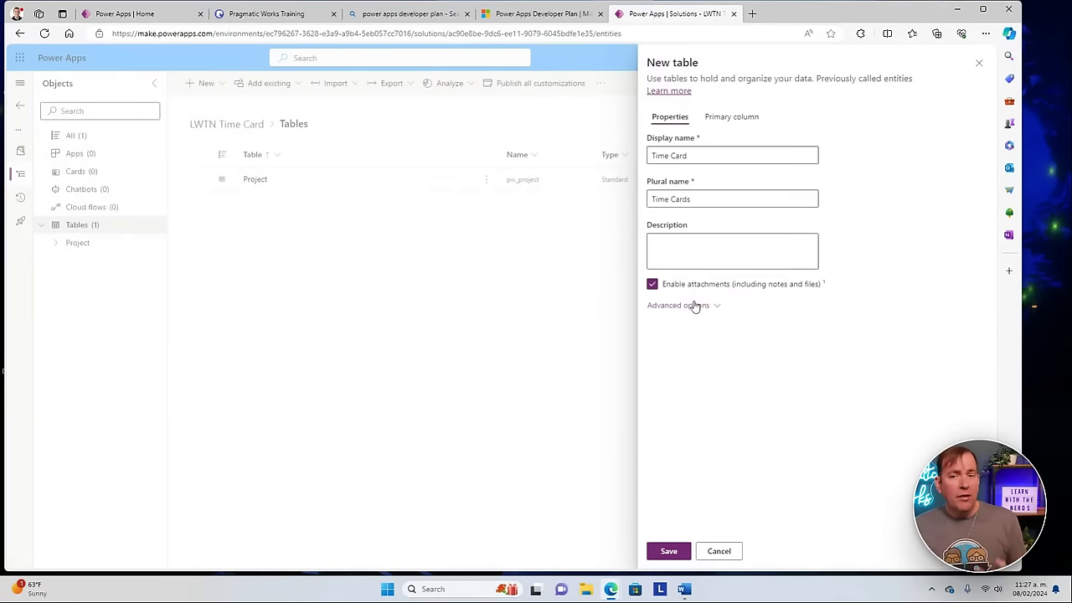
Expand the Time Card table's advanced options and make the table an option when creating a new activity
click(700, 310)
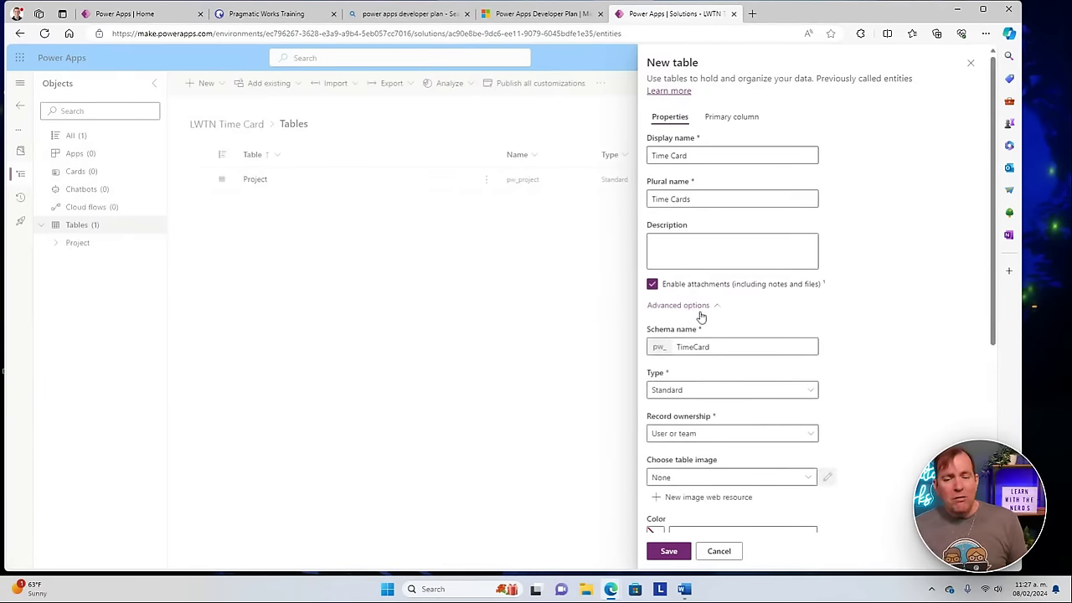
scroll(711, 311, down, 2)
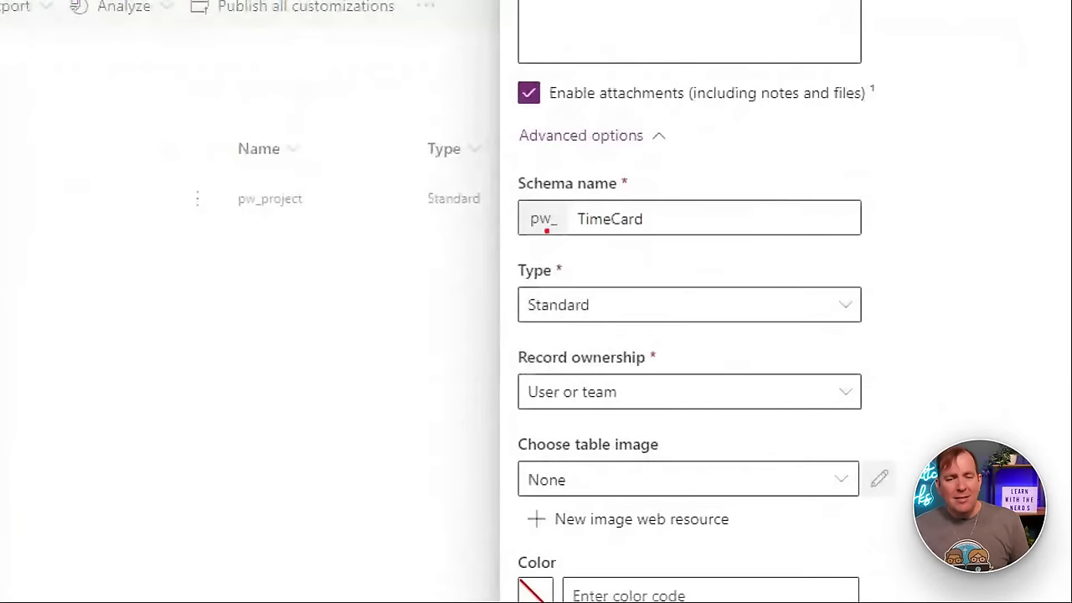
mouse_move(510, 233)
mouse_down()
mouse_move(527, 243)
mouse_move(645, 238)
mouse_move(683, 183)
mouse_up()
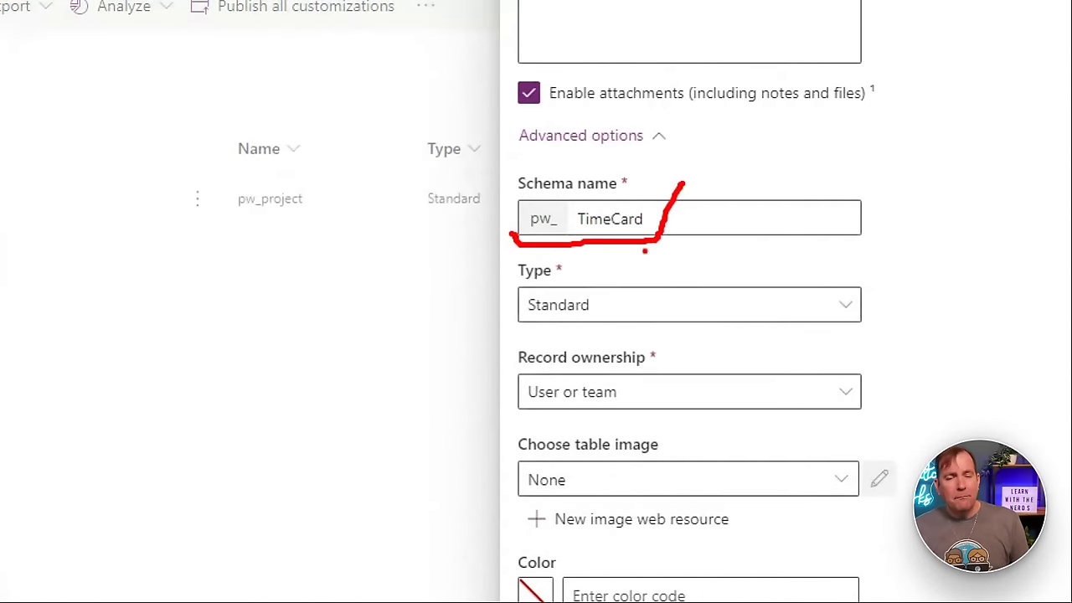
key(Escape)
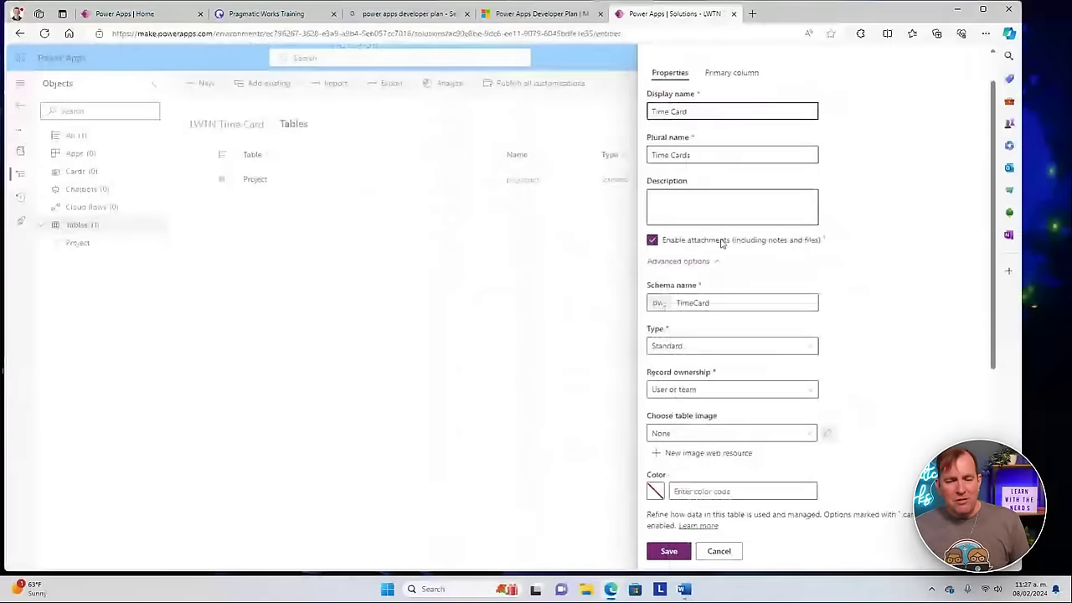
scroll(722, 243, down, 4)
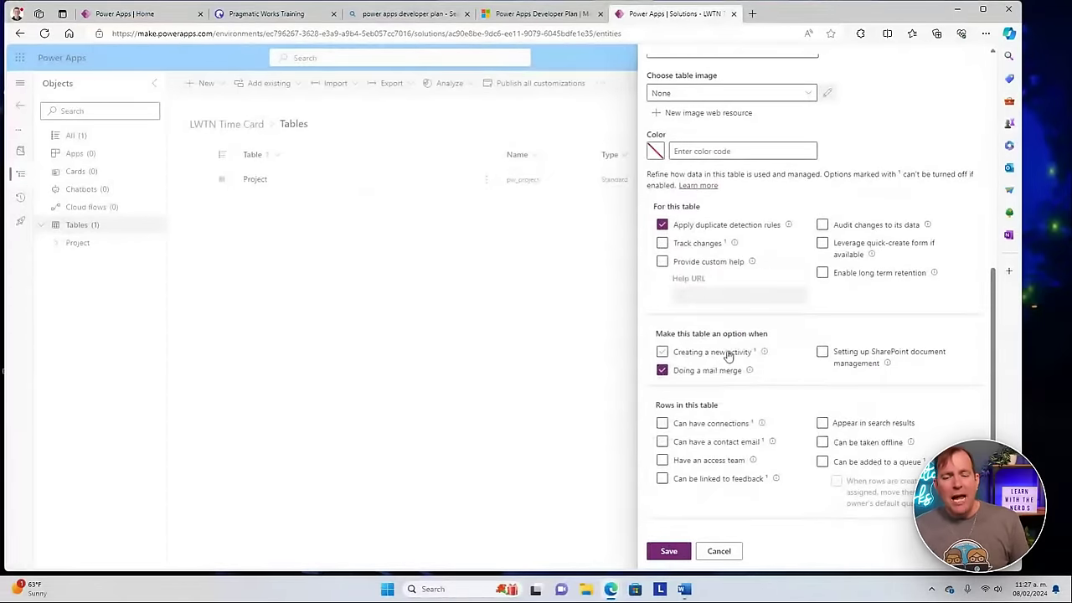
click(716, 355)
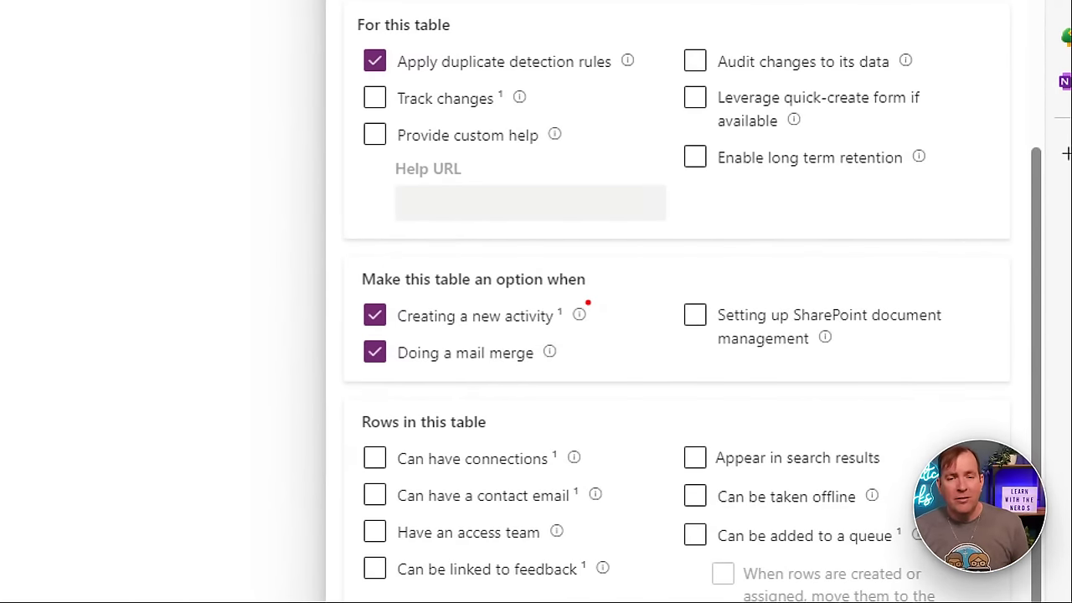
drag(718, 74, 890, 74)
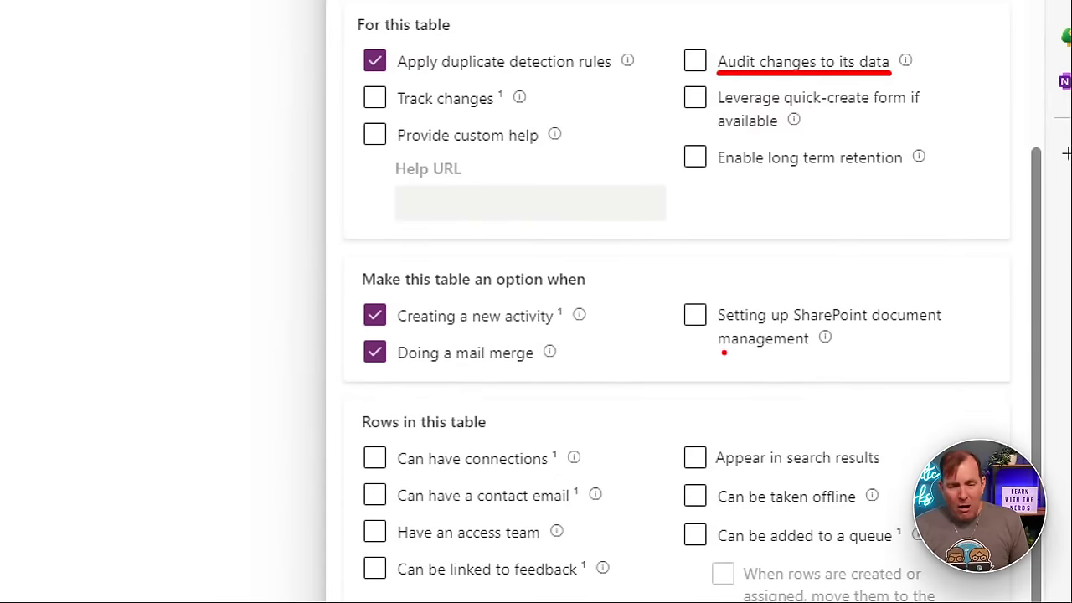
drag(713, 355, 952, 359)
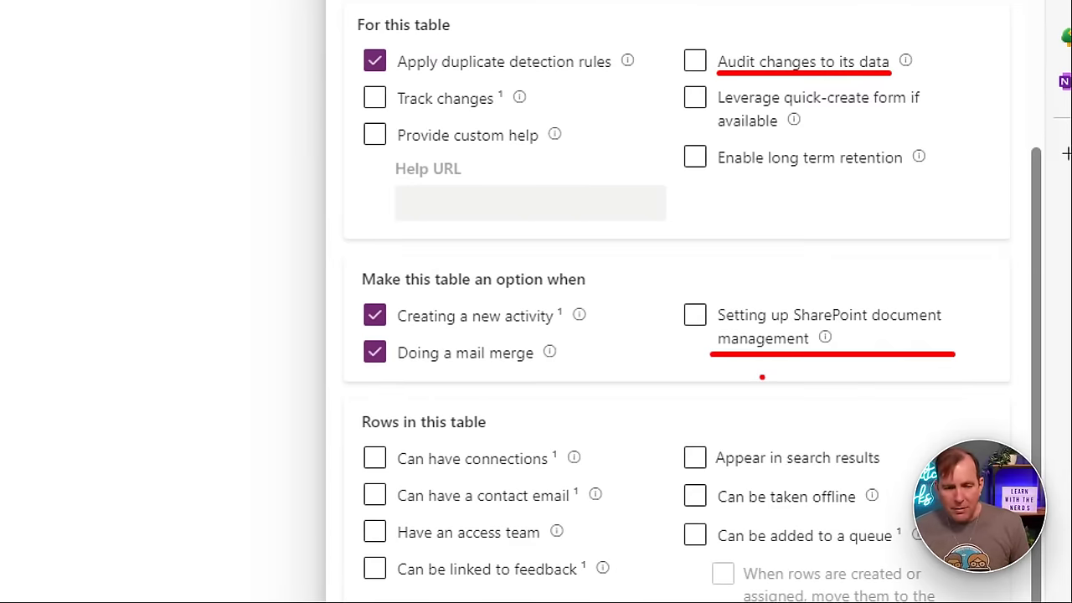
Save the new Time Card table and open its full list of columns
drag(401, 327, 602, 337)
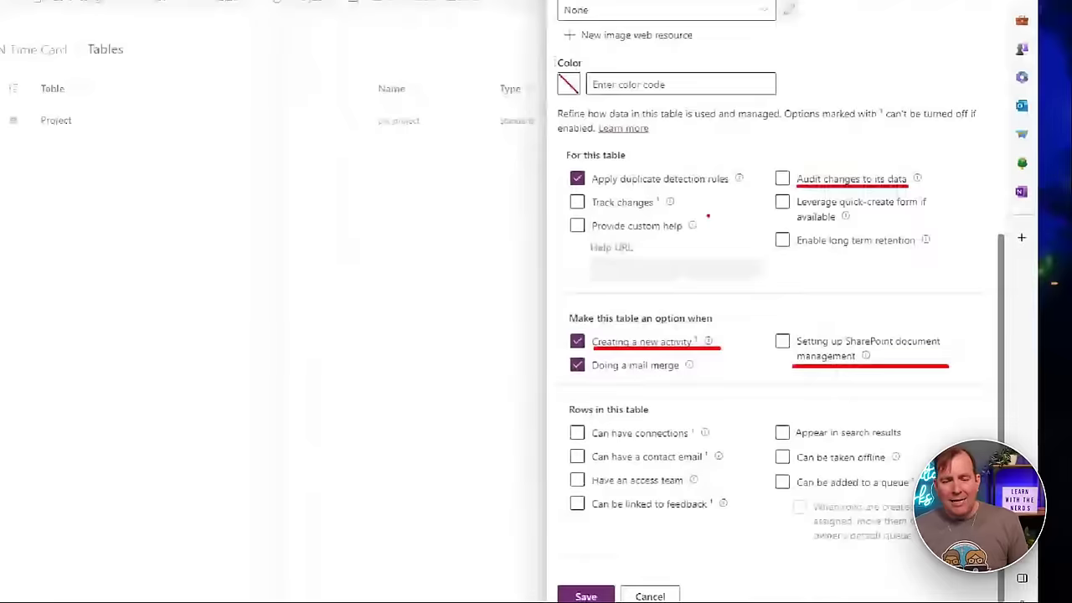
click(586, 596)
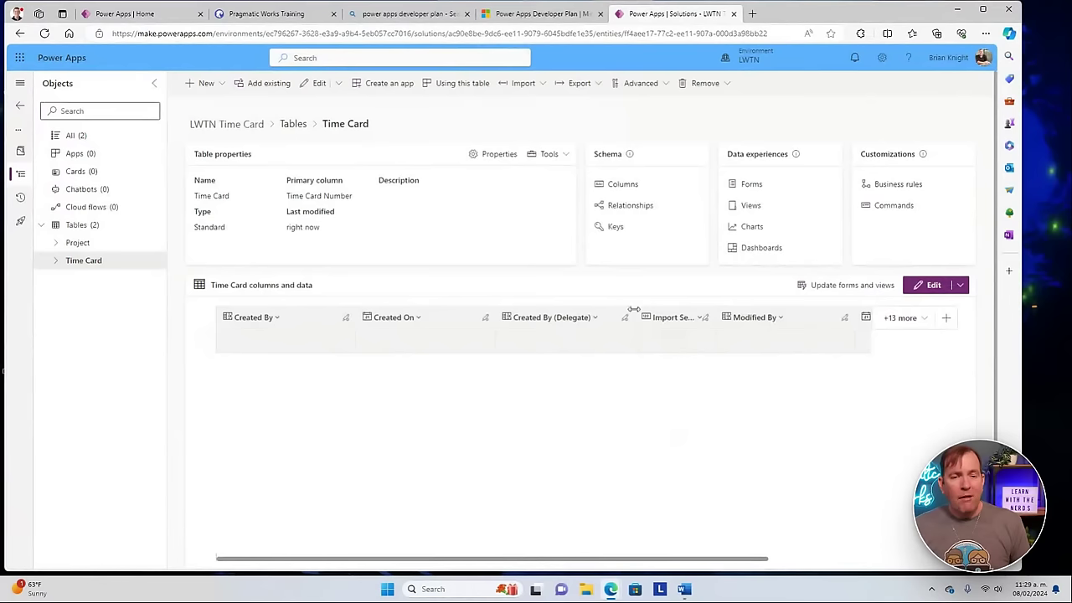
click(55, 261)
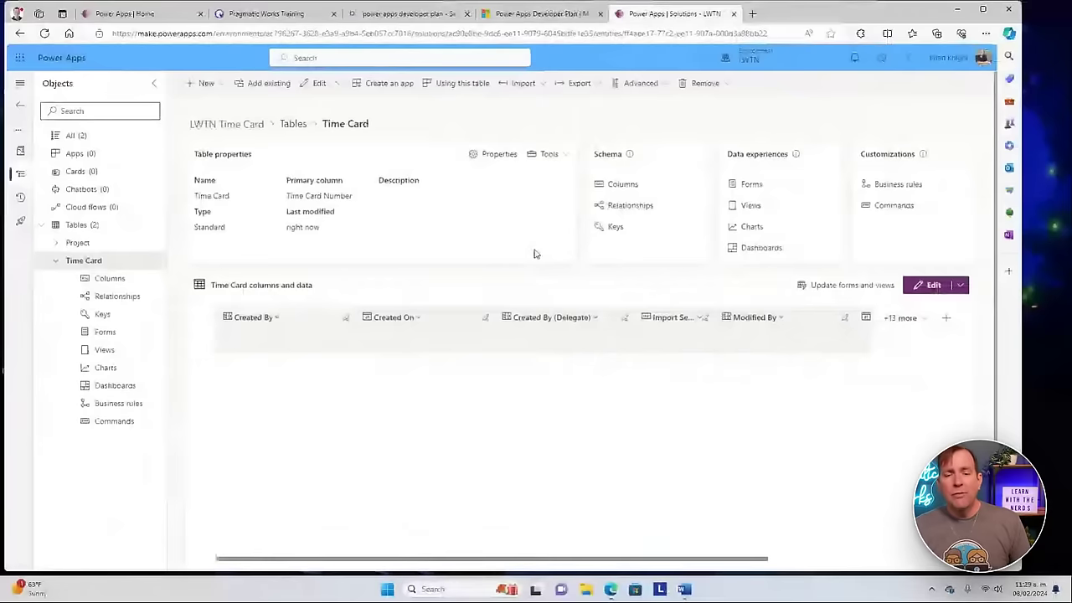
click(623, 184)
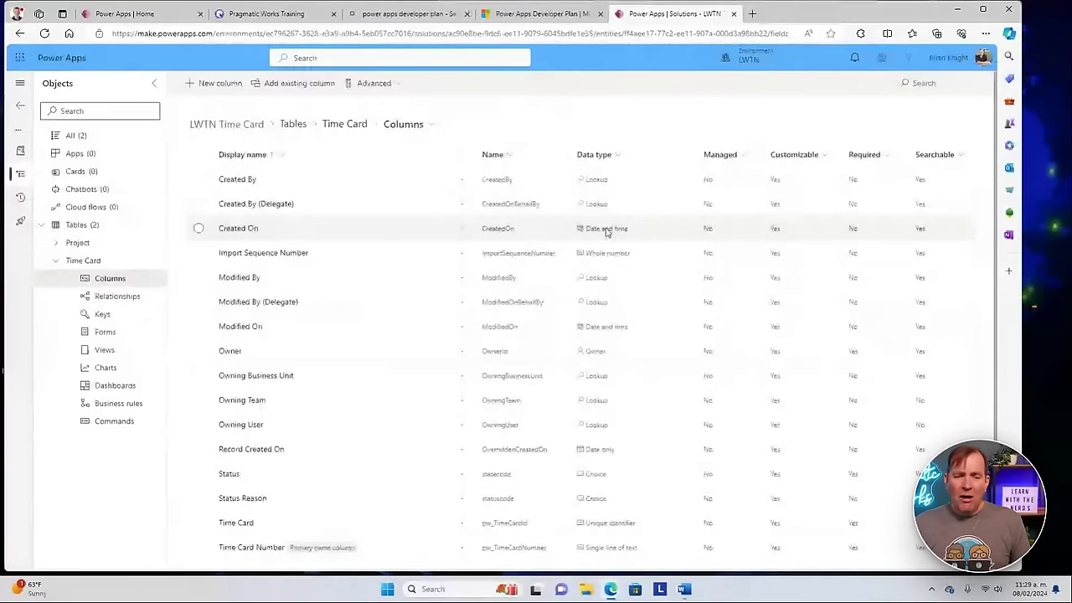
scroll(484, 316, down, 1)
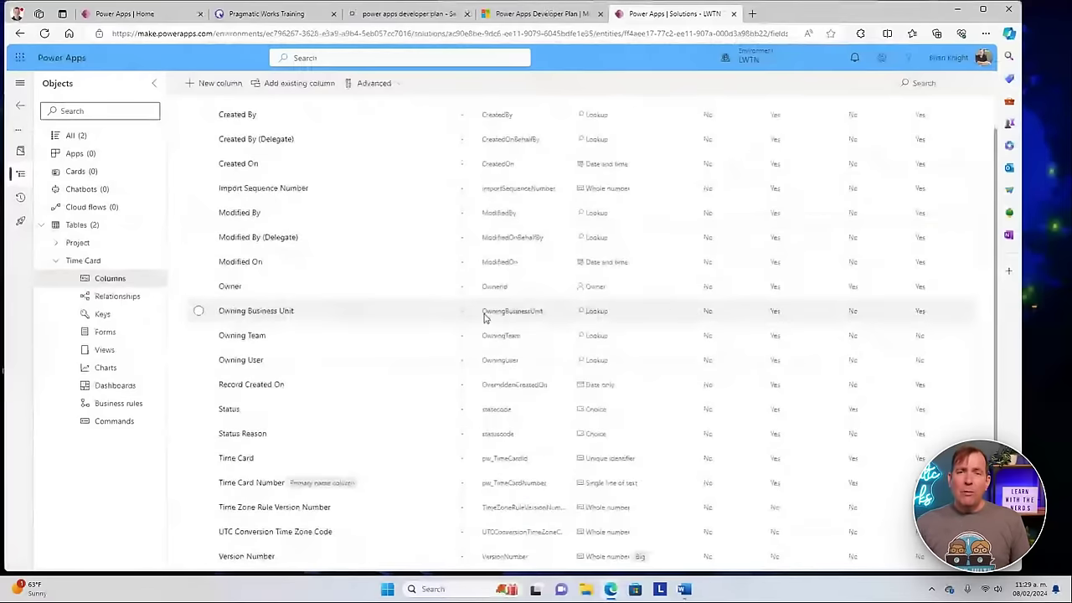
scroll(484, 316, up, 1)
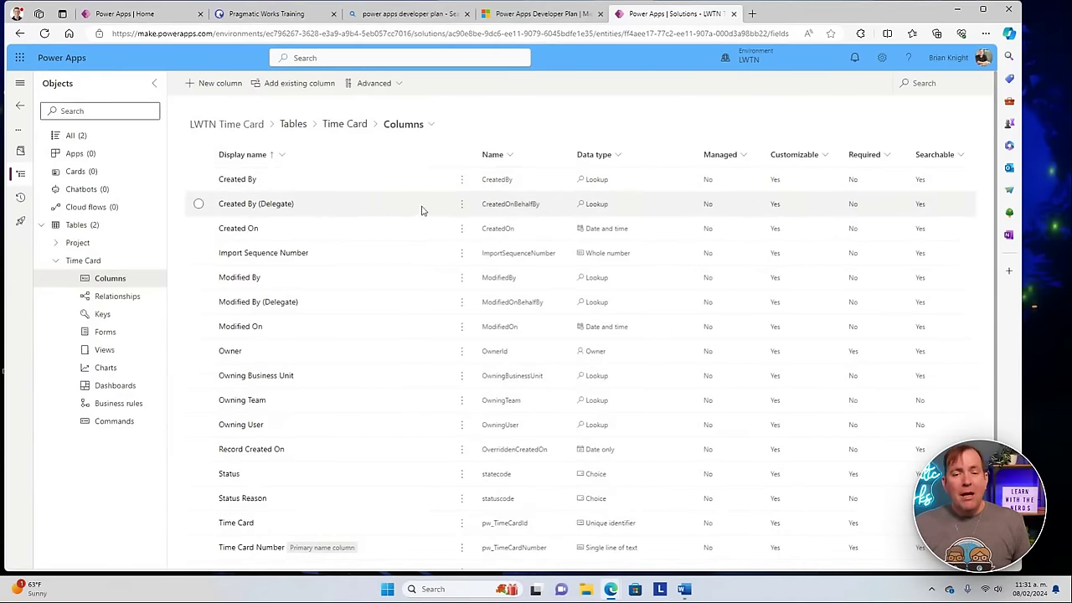
Filter the Time Card table's columns by name using pw
click(503, 157)
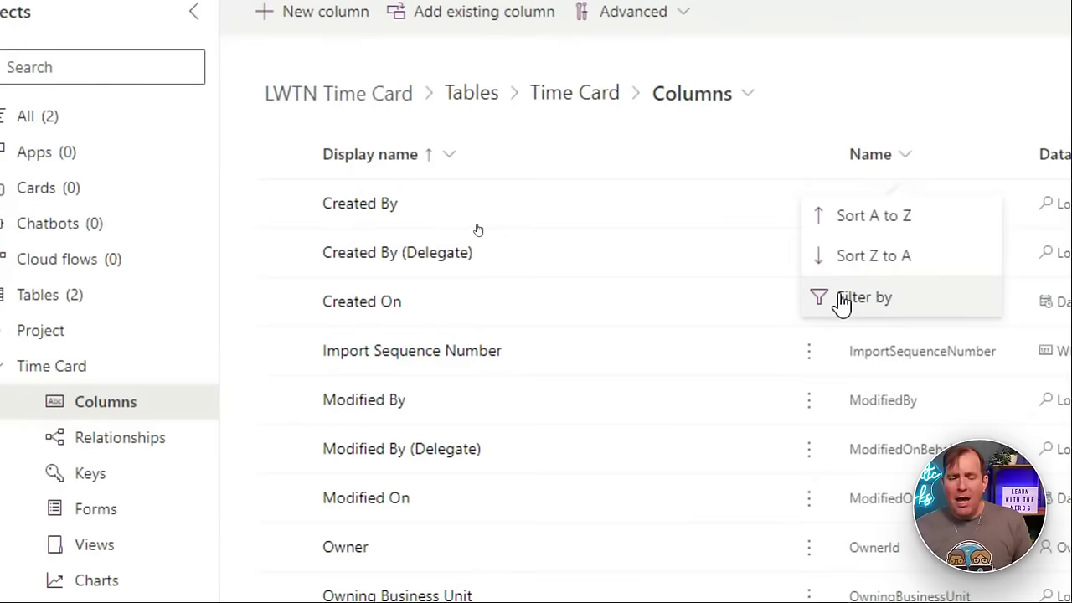
click(842, 299)
text(pw)
click(871, 392)
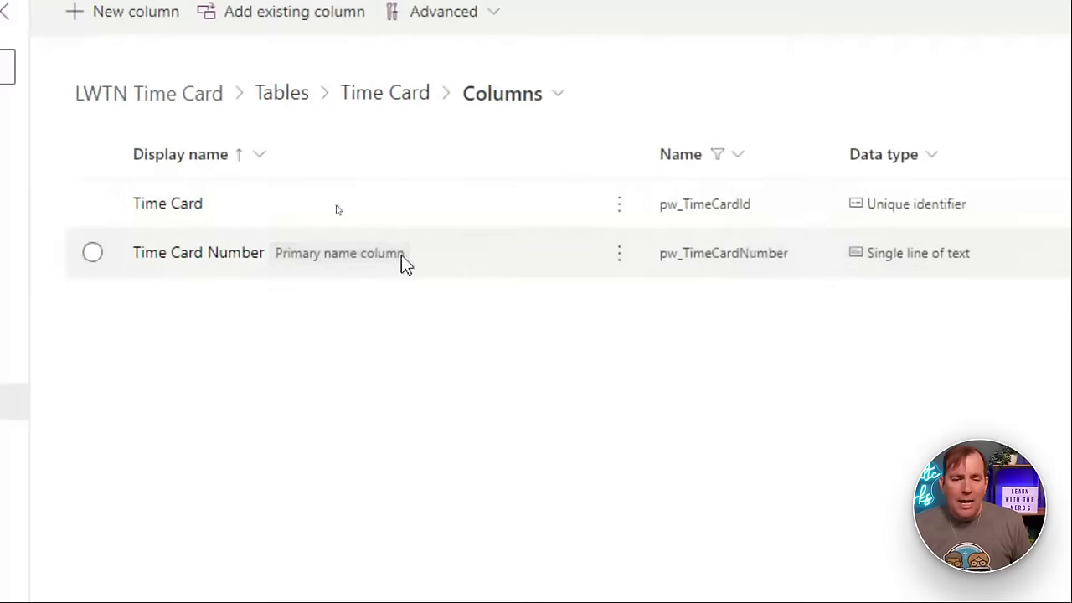
Open the Time Card Number column for editing and change its data type to Autonumber
click(241, 260)
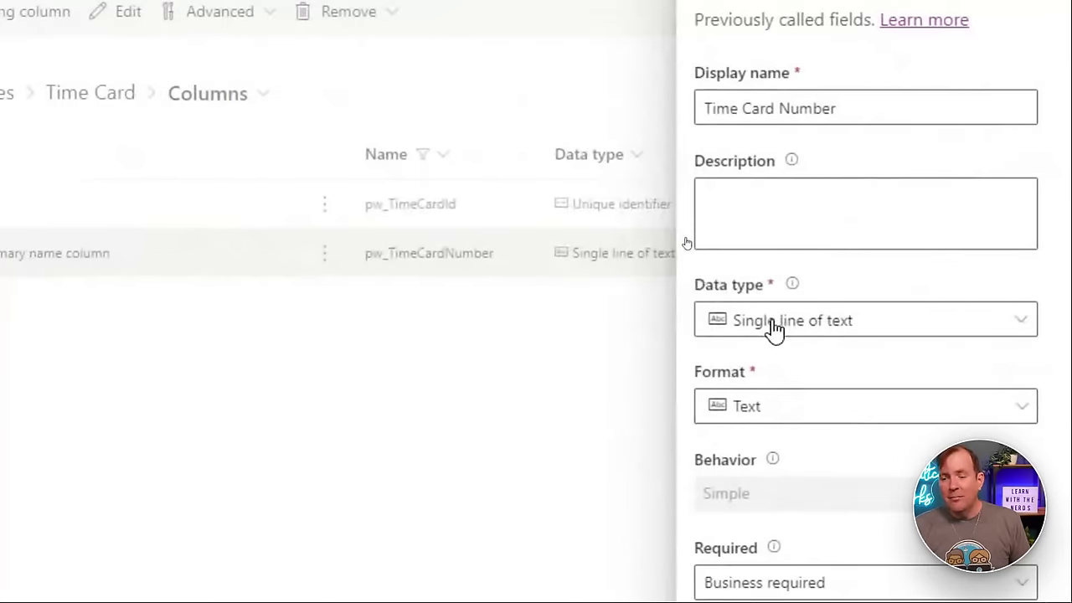
click(774, 327)
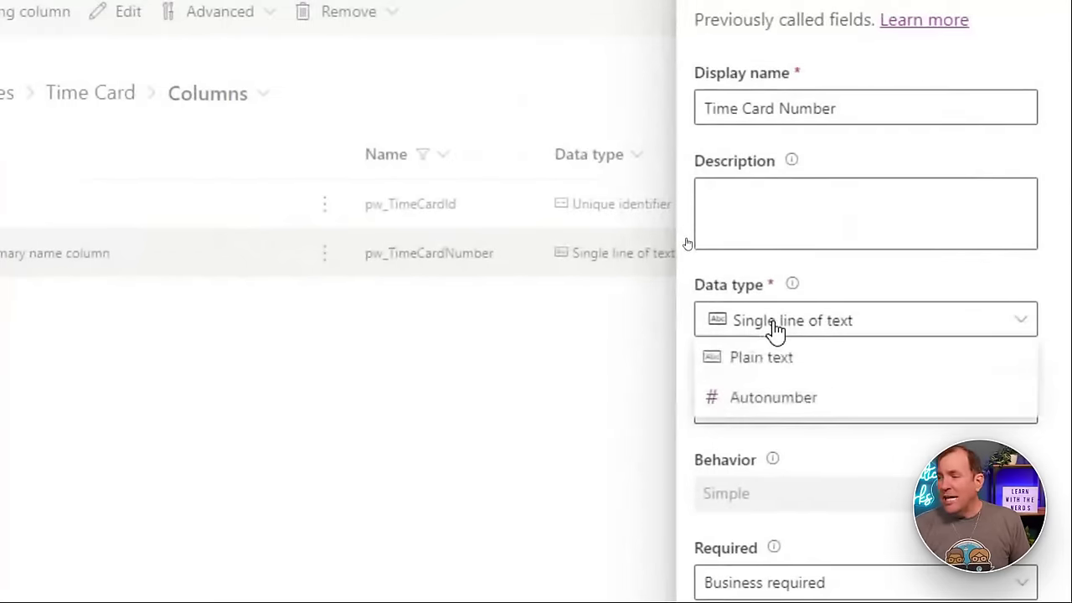
click(819, 396)
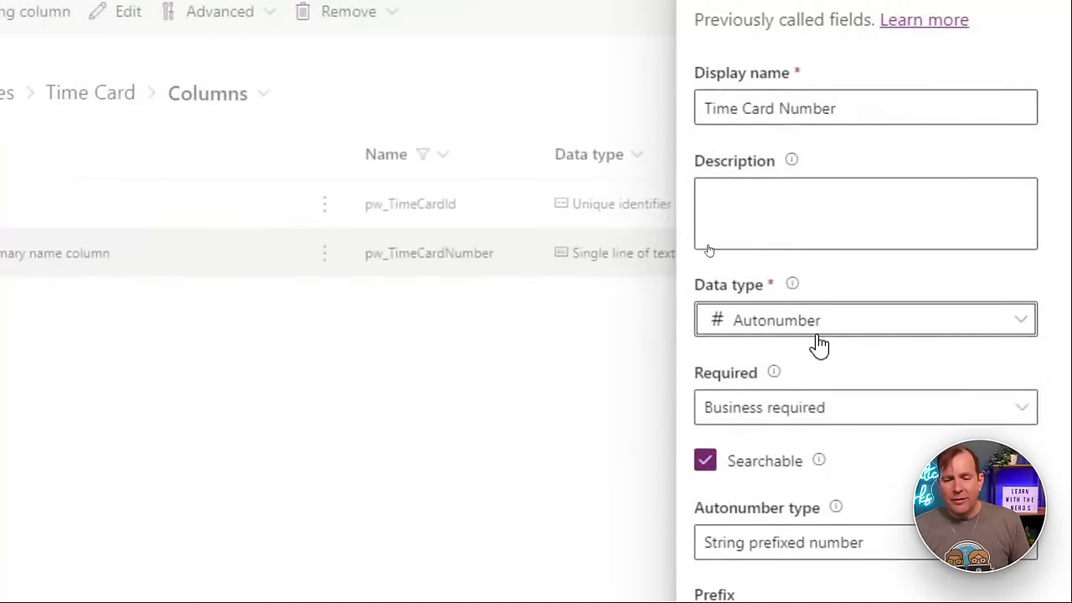
Set the autonumber prefix of the Time Card Number column to t and save the column
scroll(881, 418, down, 2)
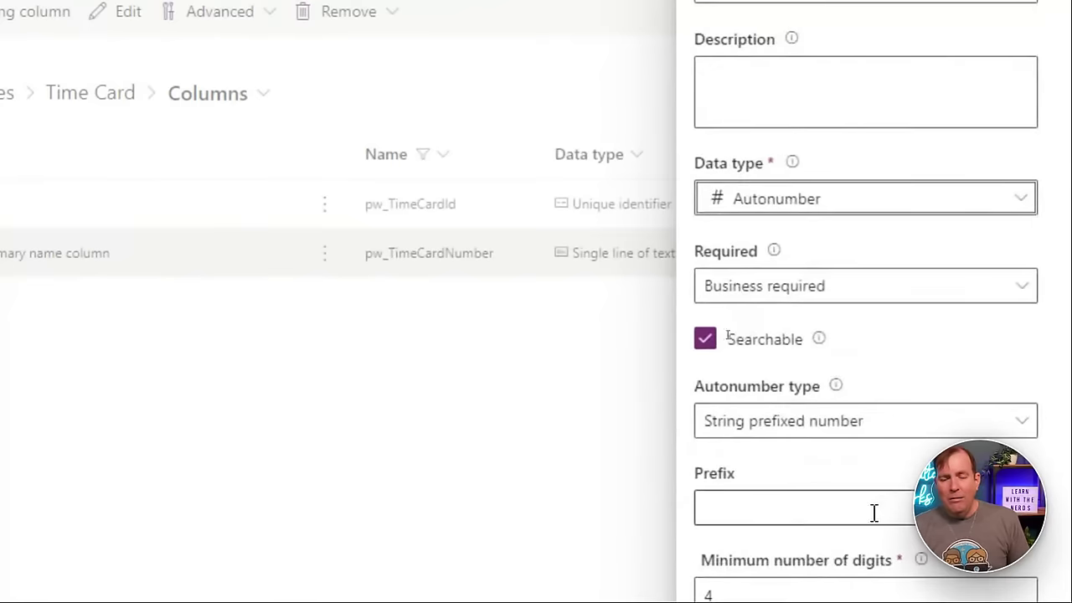
click(805, 505)
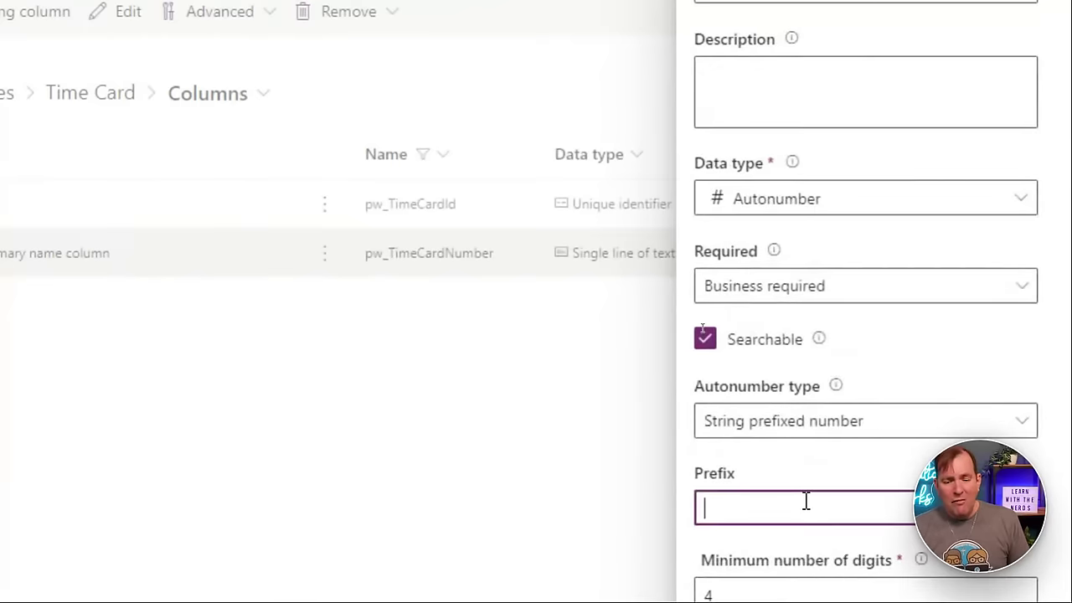
text(t)
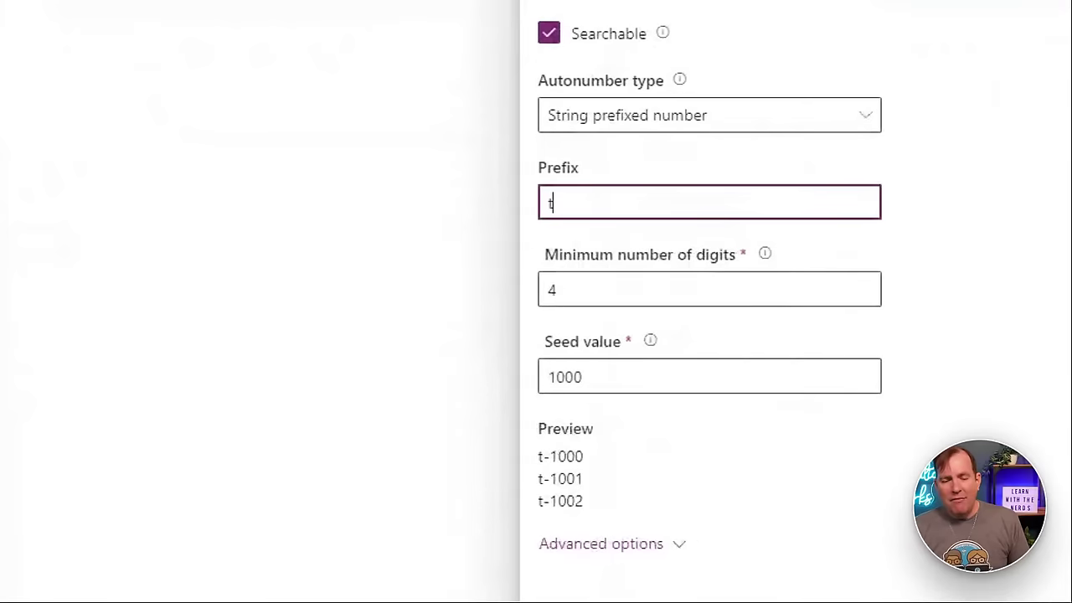
drag(608, 474, 606, 502)
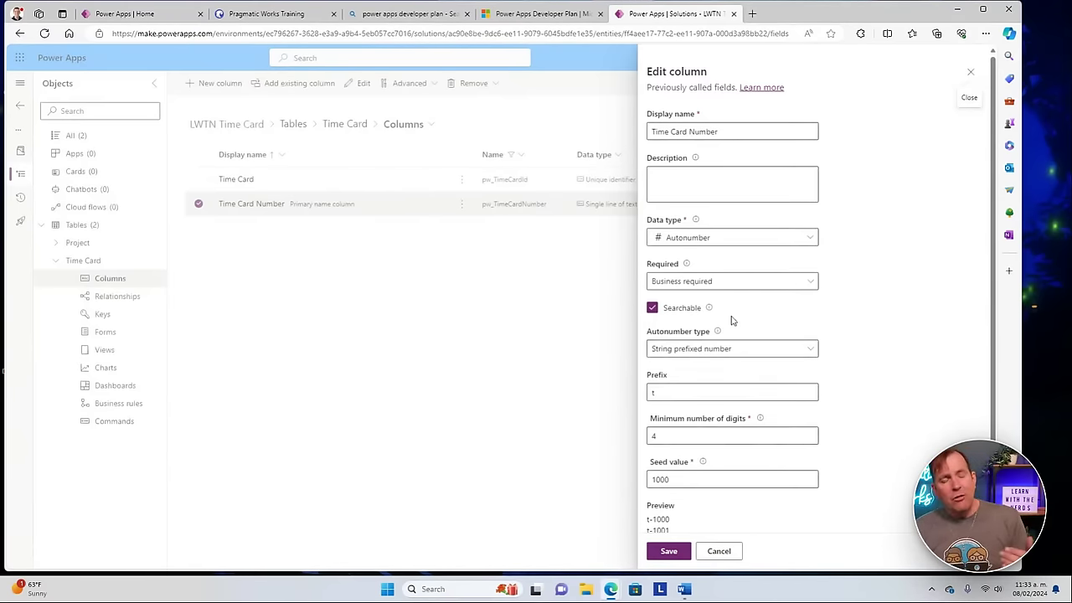
click(670, 551)
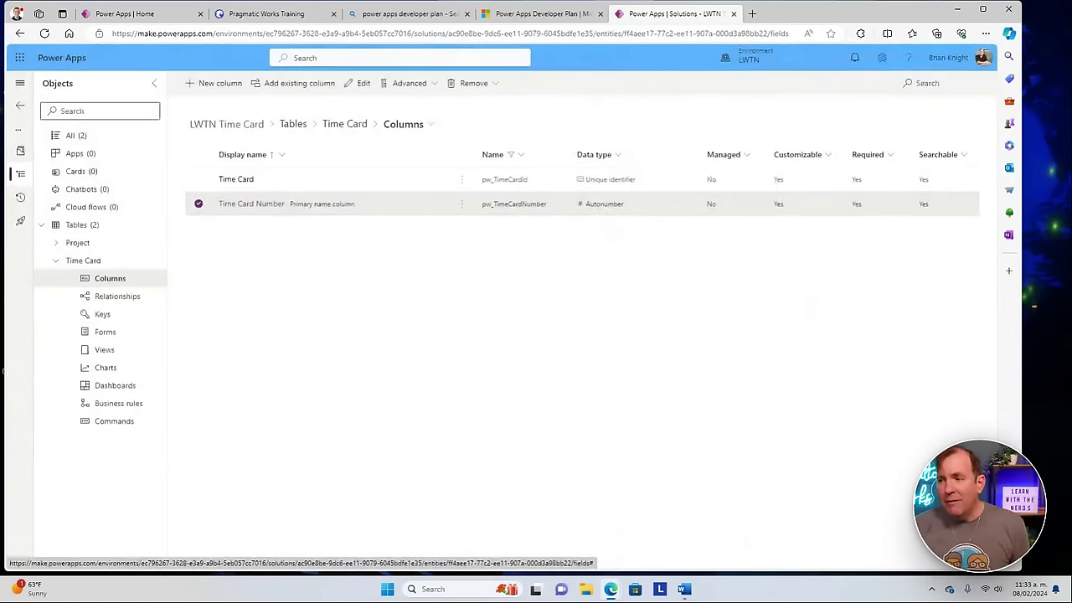
Switch to the Word crib notes, review the additional columns listed for the Time Card table, and move the notes window aside
key(alt+Tab)
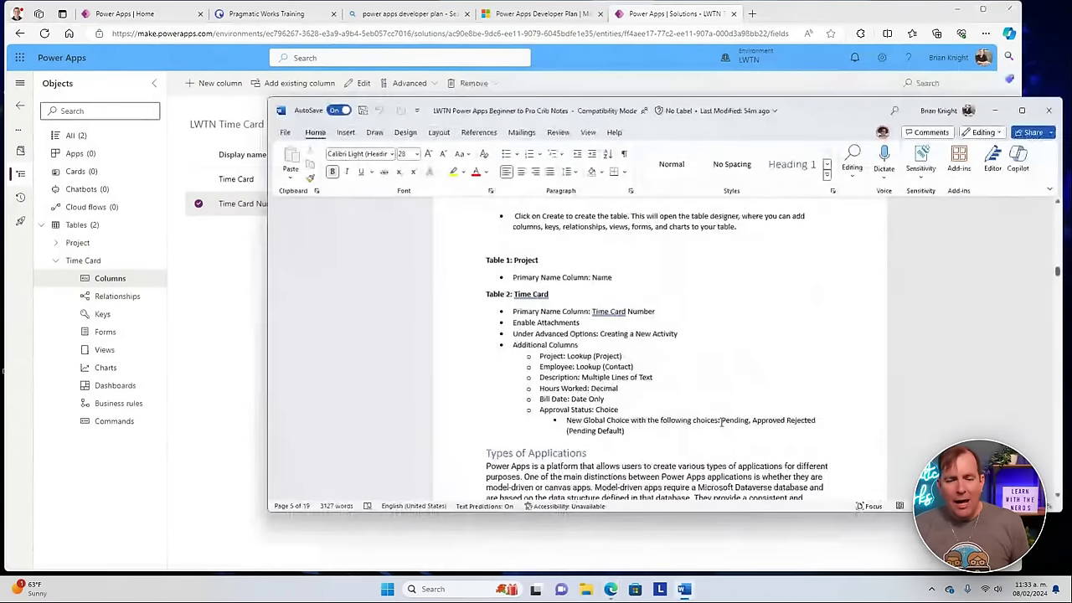
drag(593, 410, 459, 429)
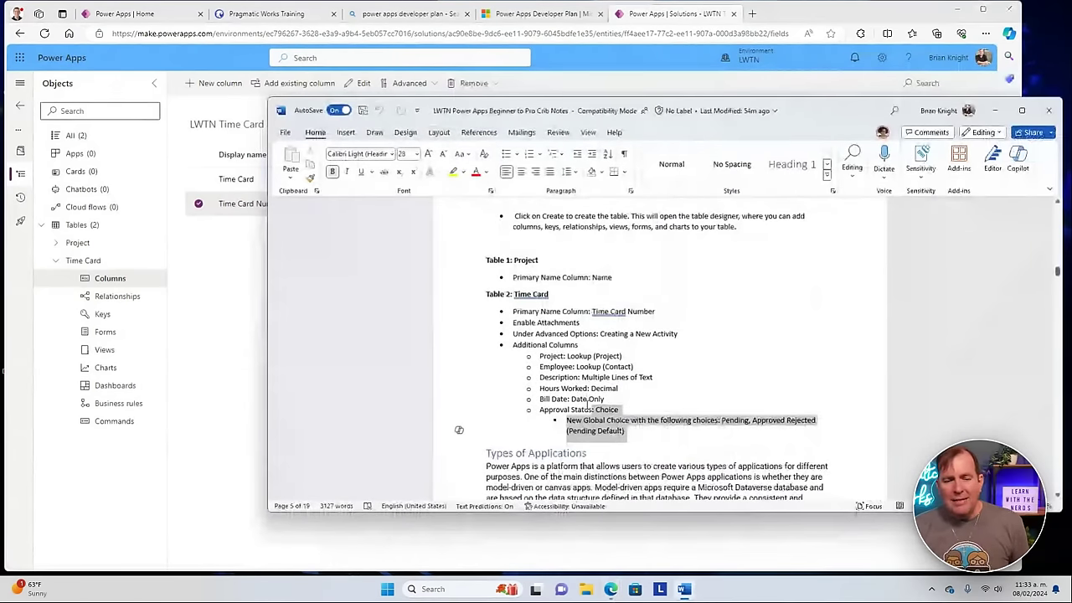
drag(540, 356, 650, 434)
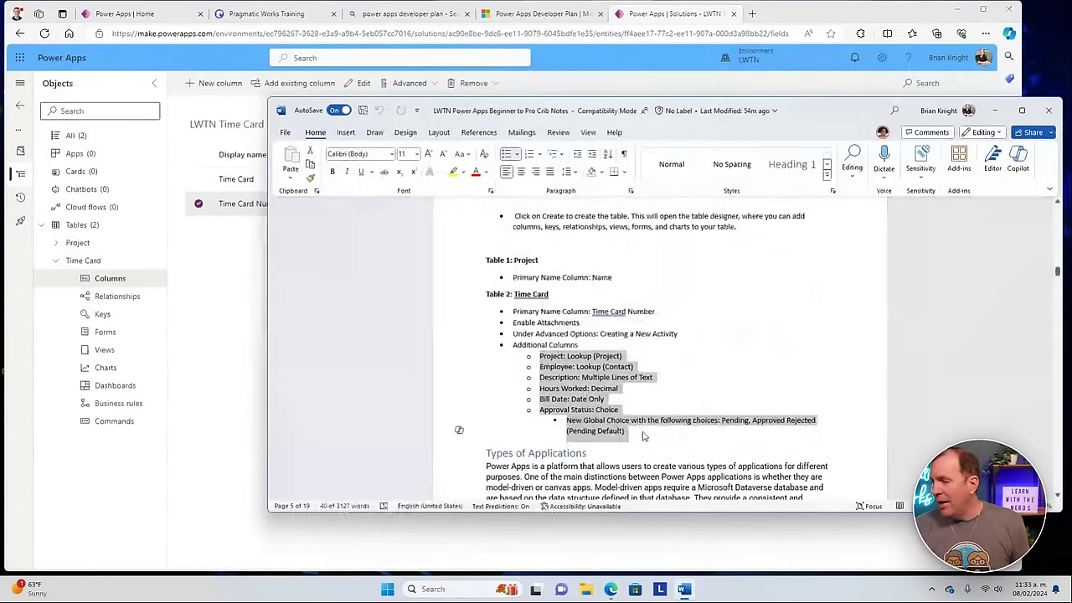
drag(806, 117, 1071, 186)
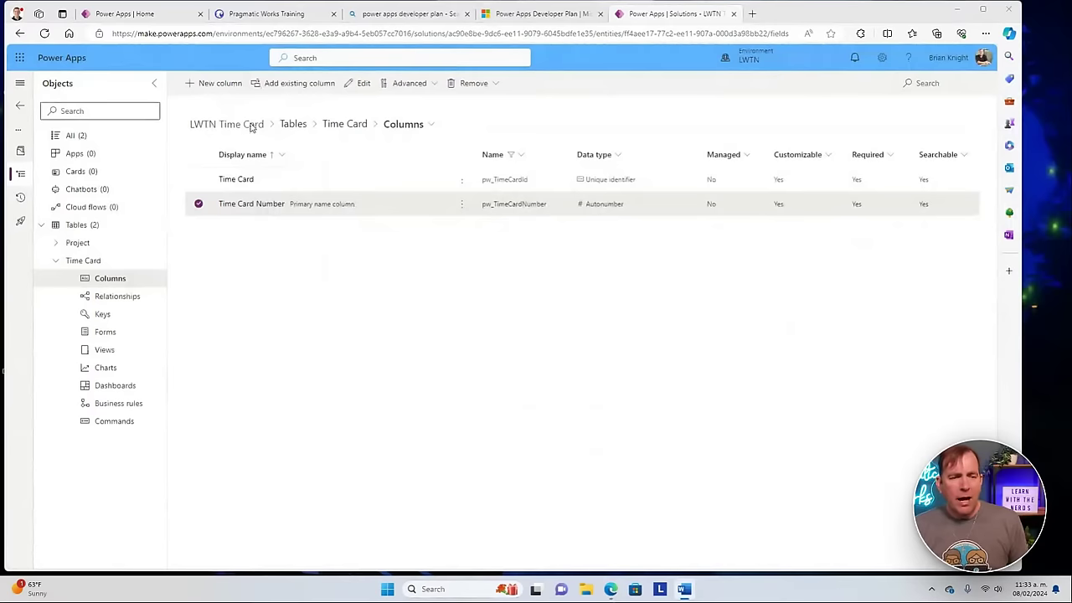
Start a new column in the Time Card table
click(220, 83)
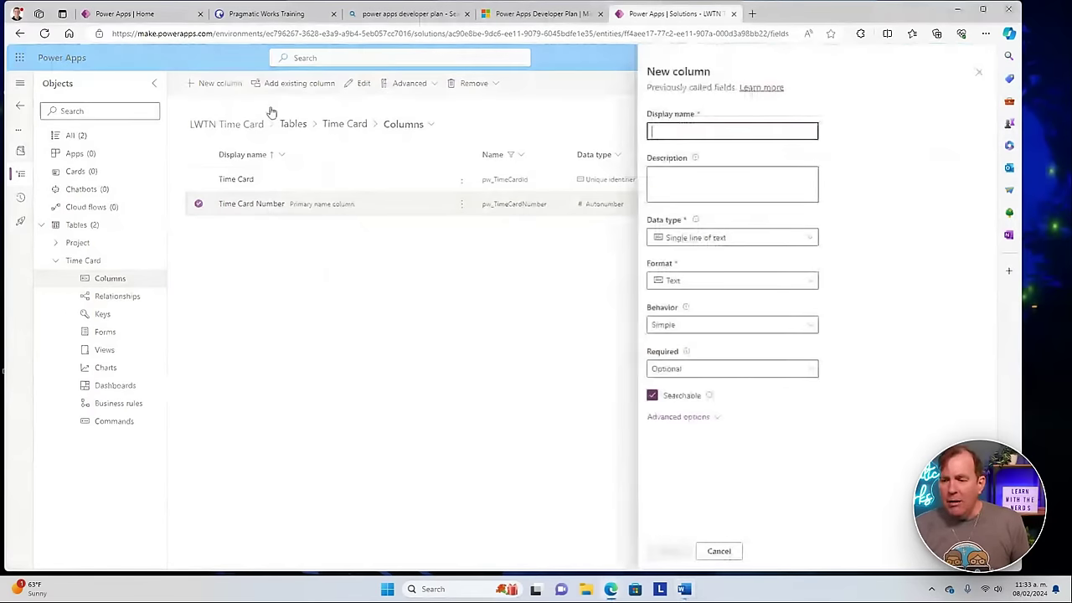